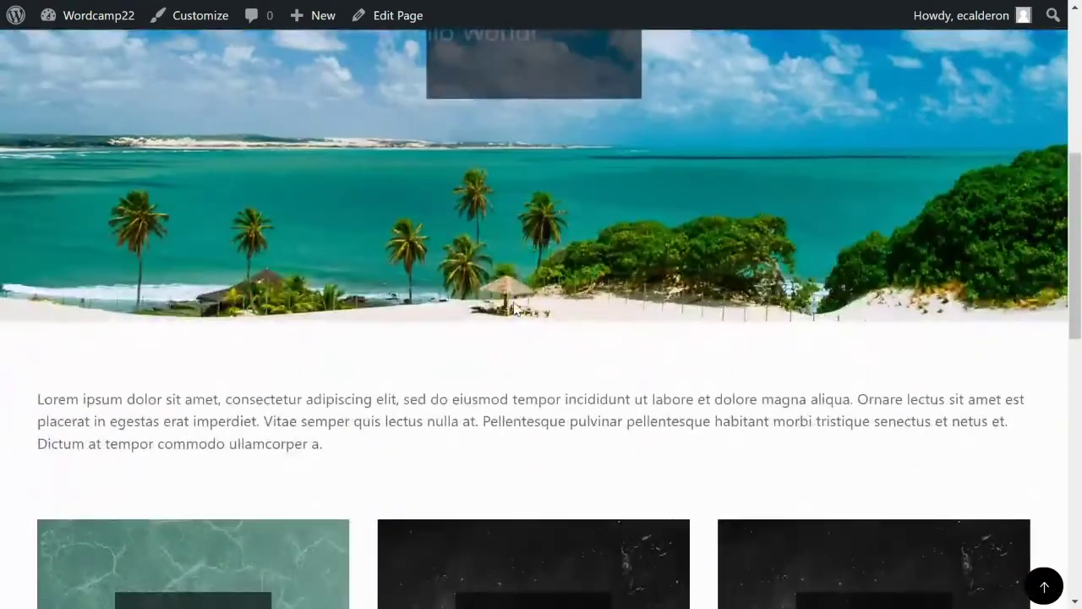
# Step: Switch to Visual Studio Code and highlight the uk-parallax attribute of the hero overlay's inner div in frontpage.php
pyautogui.scroll(2, 522, 296)
pyautogui.scroll(3, 524, 306)
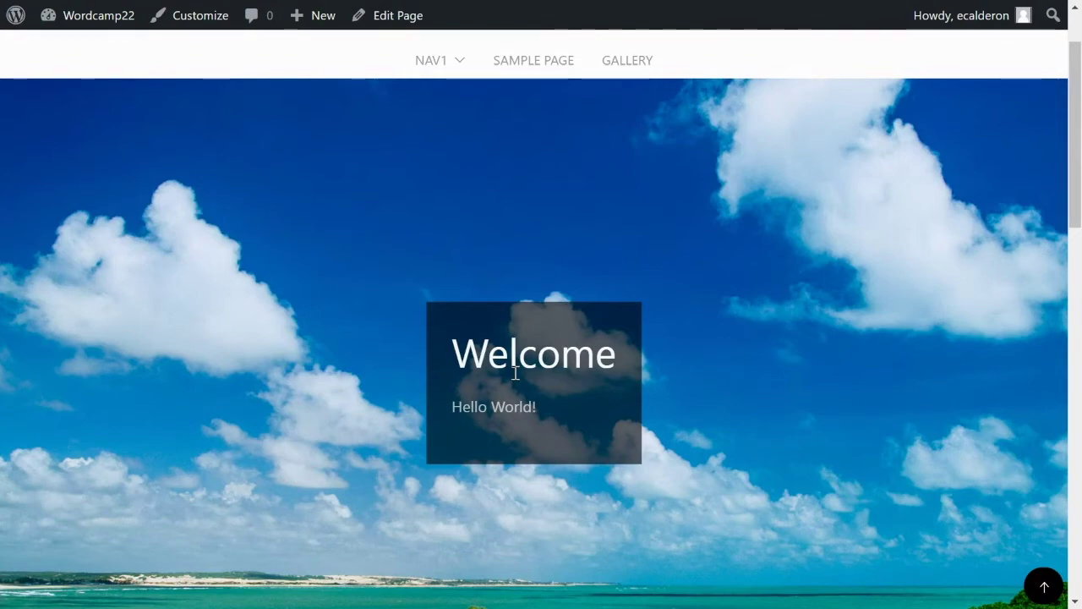
pyautogui.hotkey('alt', 'Tab')
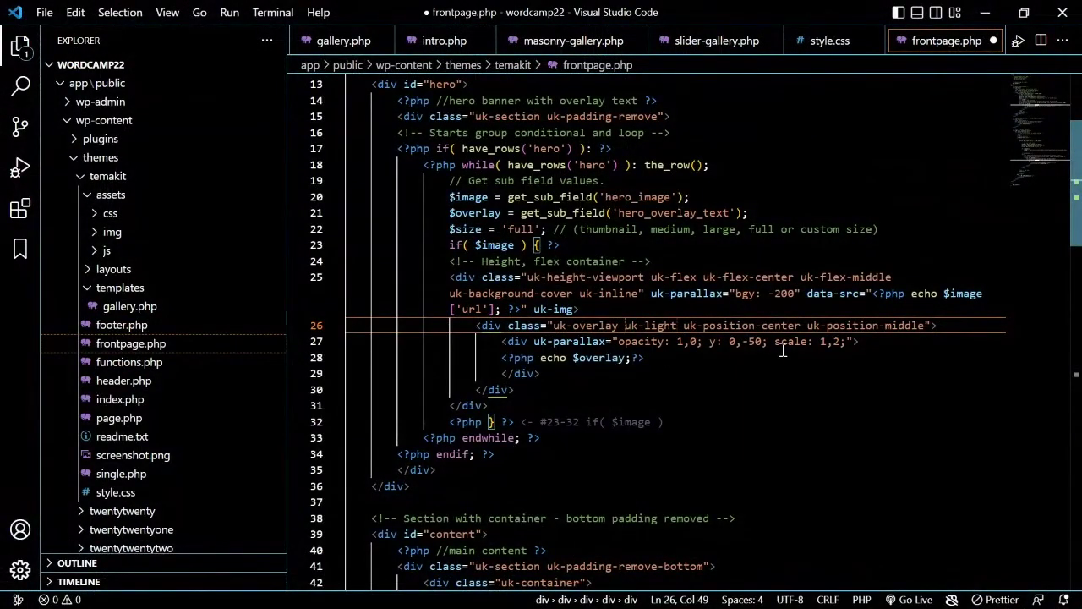
pyautogui.moveTo(533, 341); pyautogui.dragTo(849, 342)
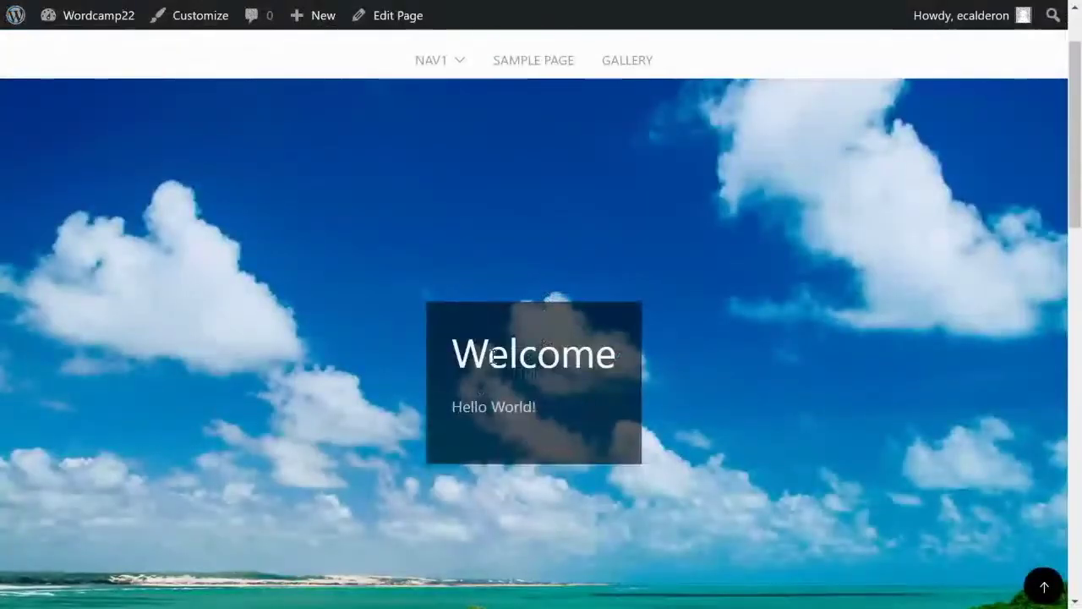
# Step: Examine the parallax effect of the hero image and overlay text on the site's front page in the browser
pyautogui.scroll(-3, 495, 362)
pyautogui.scroll(-3, 495, 364)
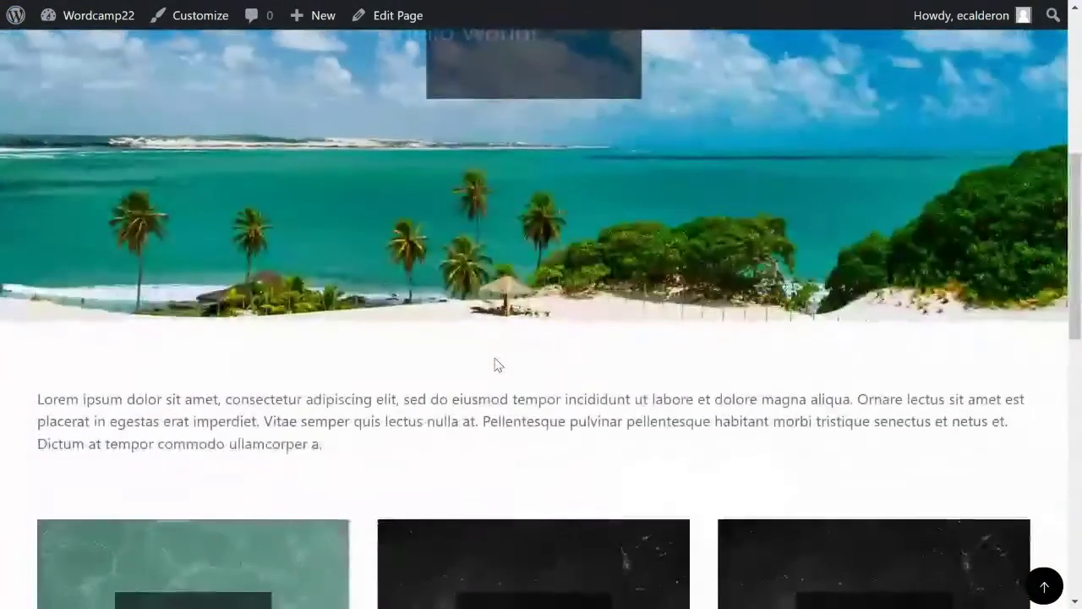
pyautogui.scroll(5, 496, 363)
pyautogui.scroll(3, 496, 363)
pyautogui.scroll(-5, 525, 268)
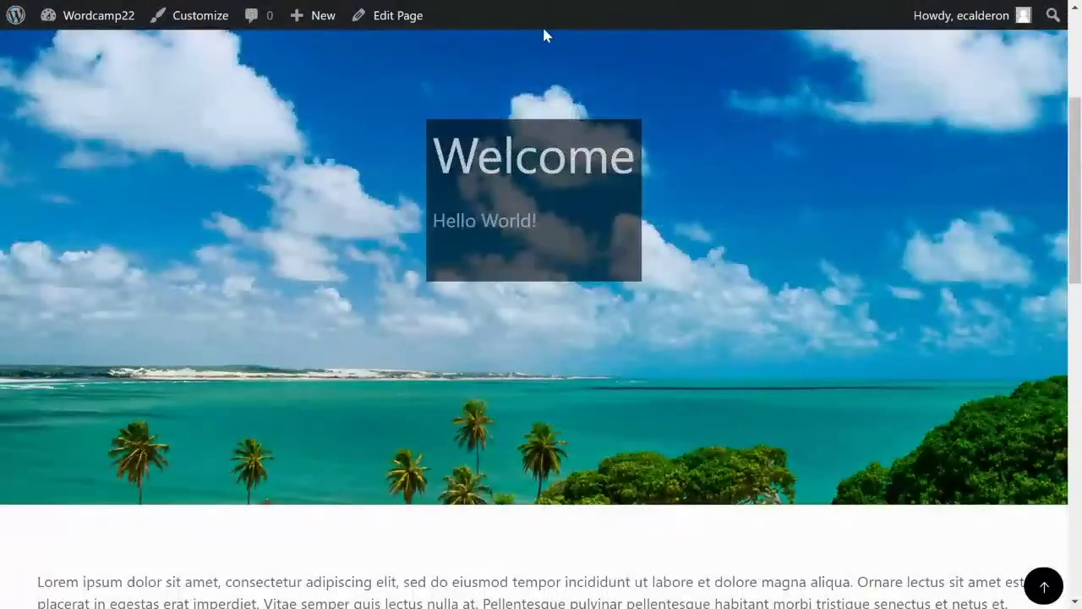
# Step: Open the Custom Fields field groups list in the WordPress admin and look over its entries
pyautogui.click(554, 15)
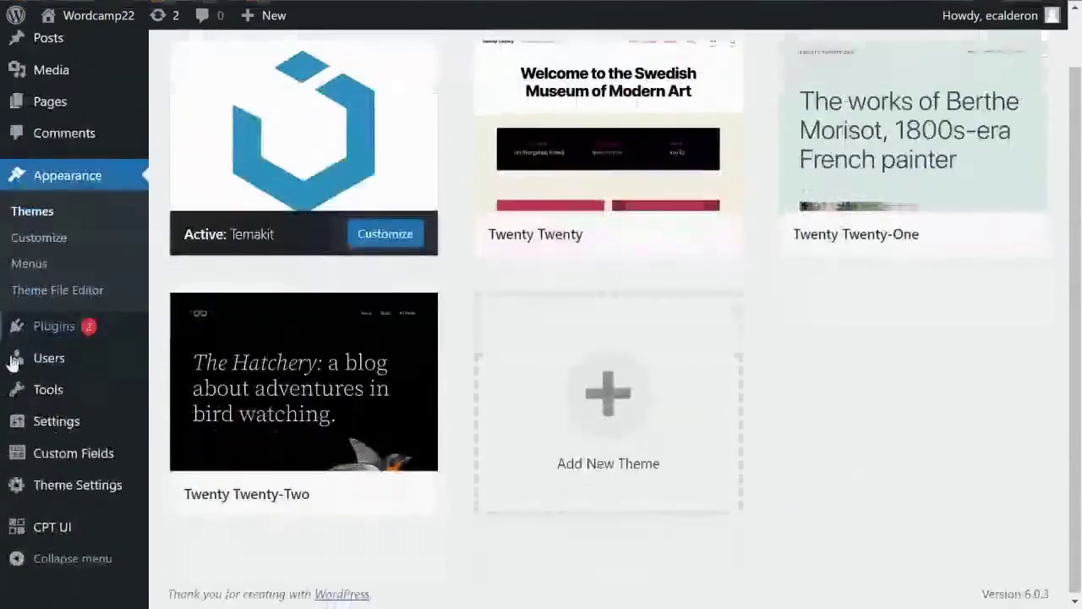
pyautogui.moveTo(26, 454)
pyautogui.click(62, 455)
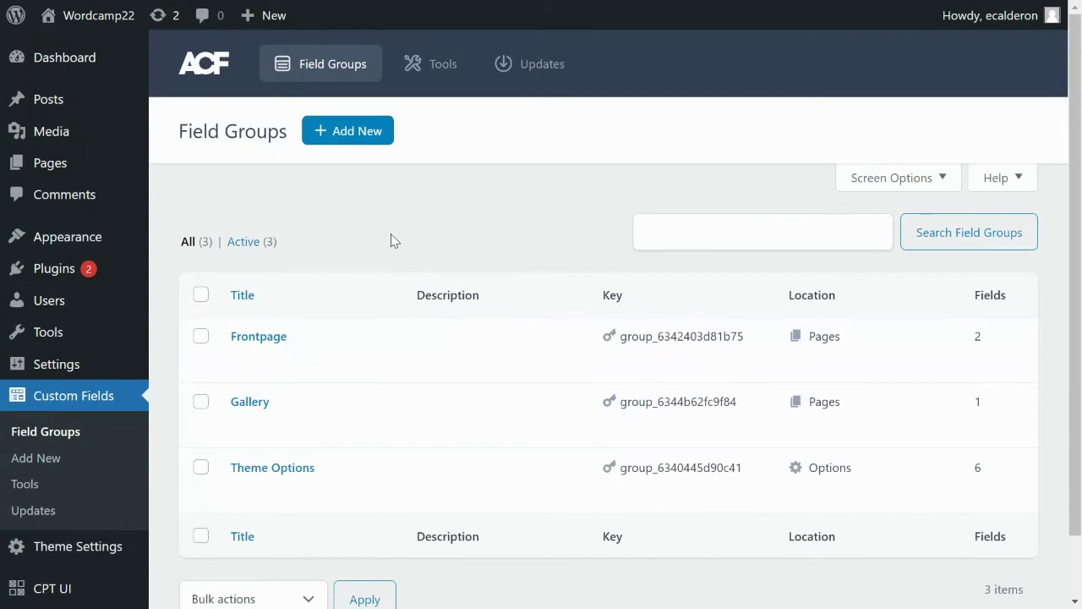
pyautogui.scroll(-1, 381, 246)
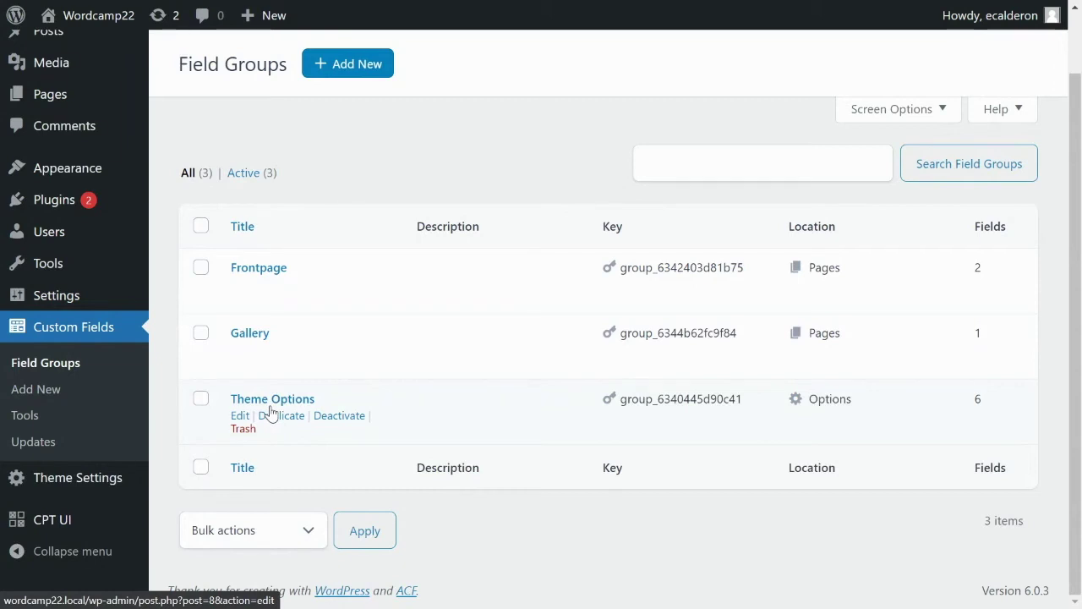
# Step: Open Theme Settings and review the header's logo and social media fields and the footer's info and copyright fields
pyautogui.click(95, 481)
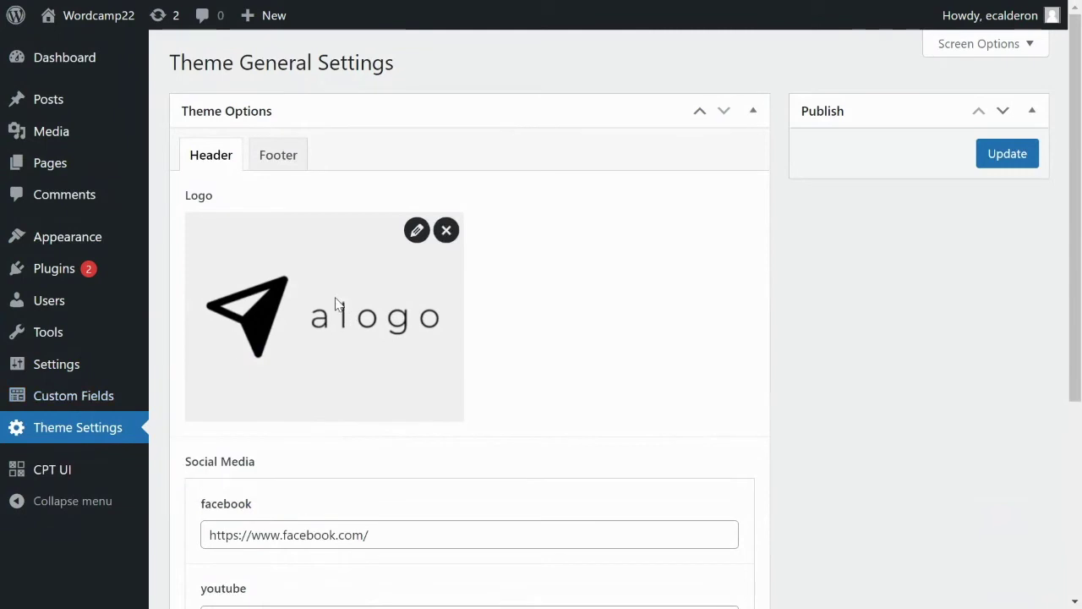
pyautogui.scroll(-2, 319, 340)
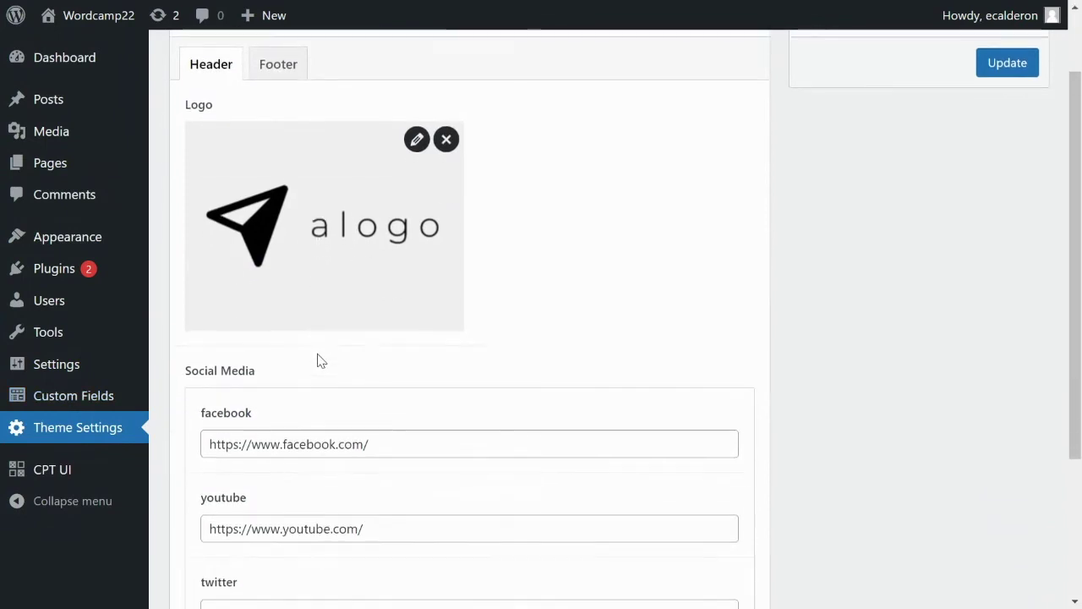
pyautogui.scroll(-2, 238, 258)
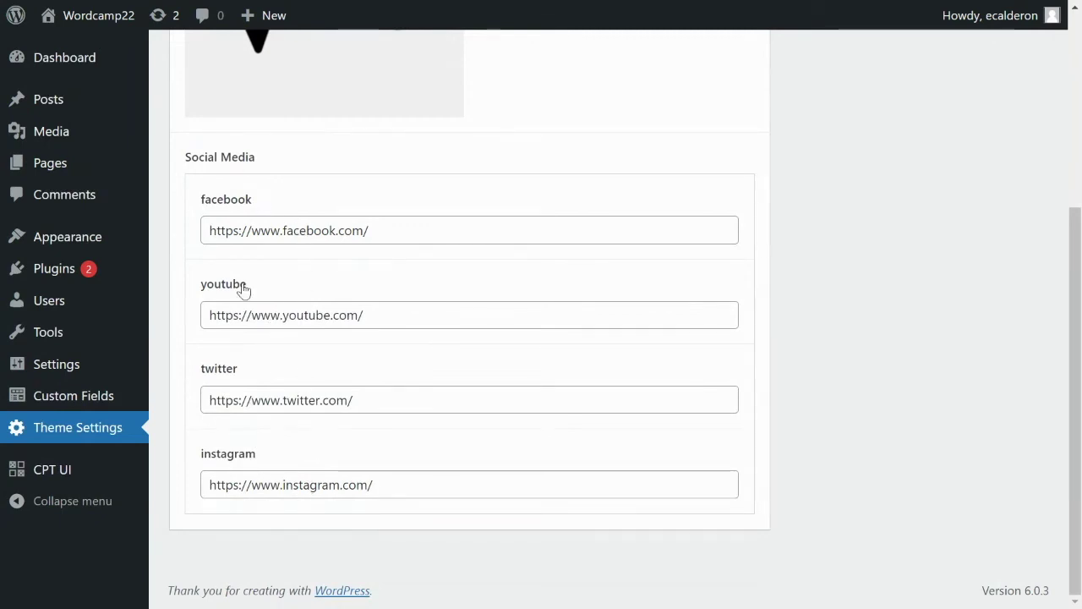
pyautogui.scroll(4, 250, 308)
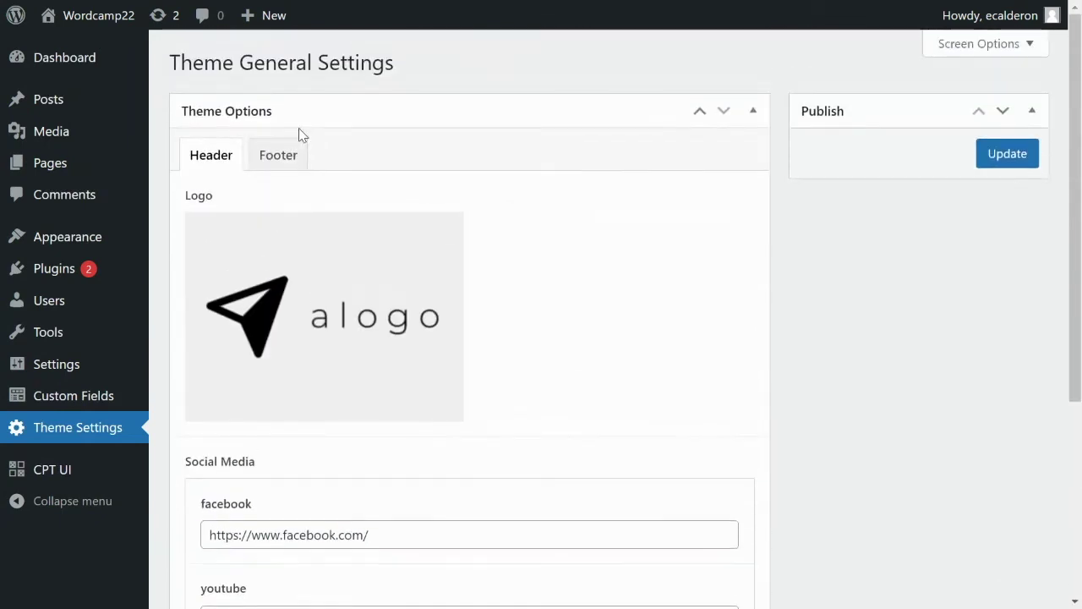
pyautogui.click(288, 153)
pyautogui.scroll(-2, 409, 344)
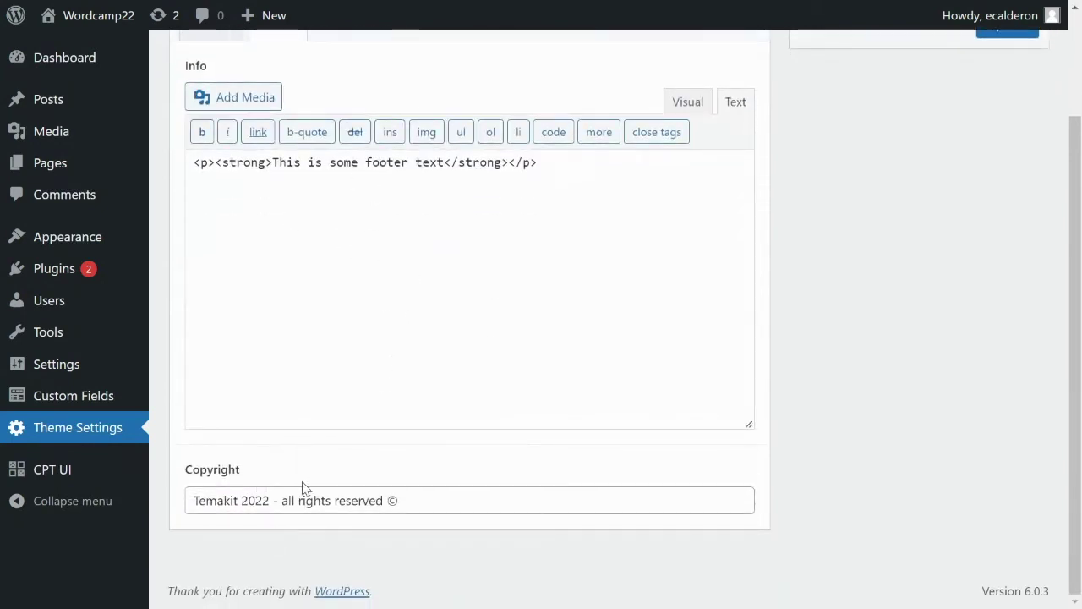
# Step: Open the Frontpage field group and expand the Hero field to review its sub fields and layout option
pyautogui.click(62, 404)
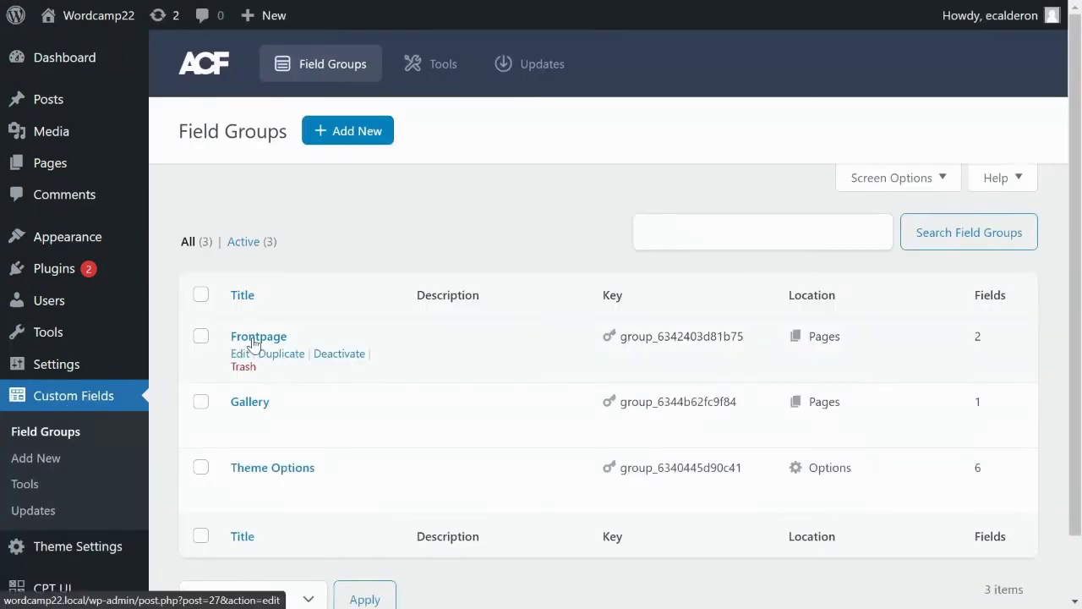
pyautogui.click(258, 343)
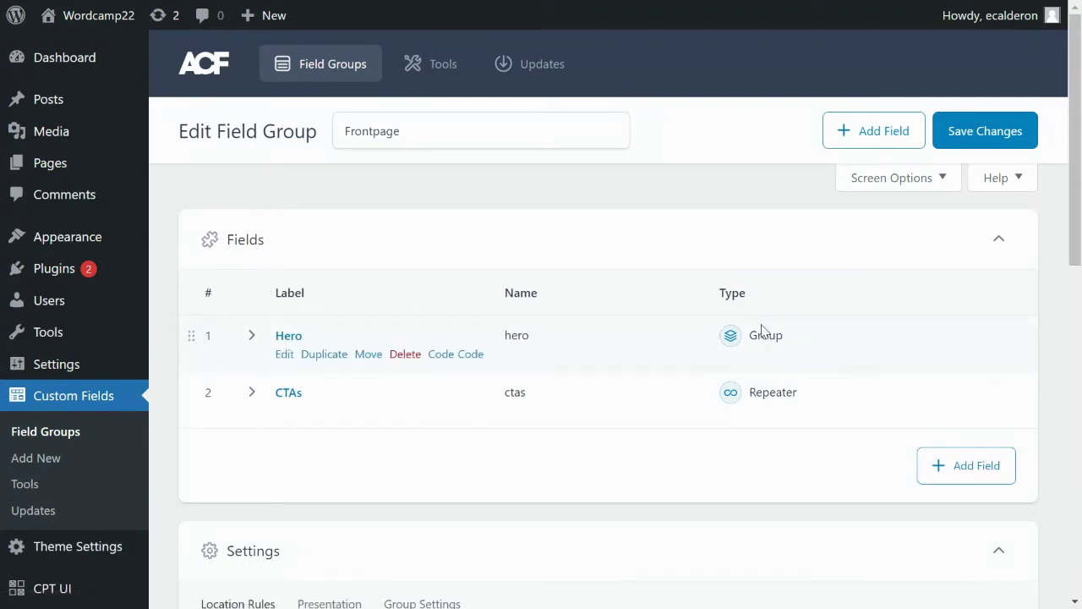
pyautogui.click(251, 338)
pyautogui.scroll(-5, 355, 393)
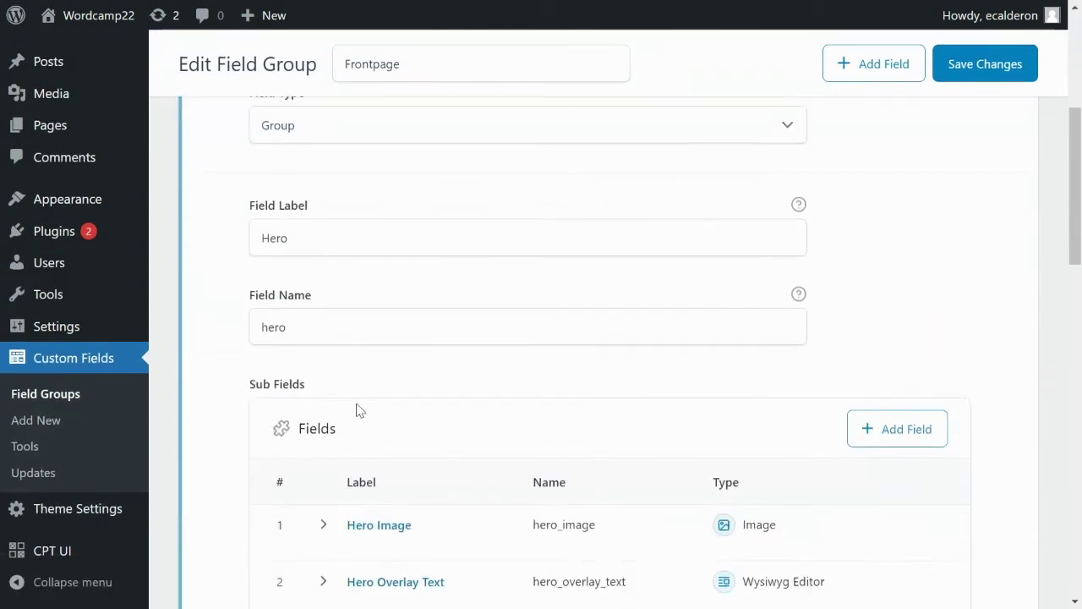
pyautogui.scroll(-4, 356, 410)
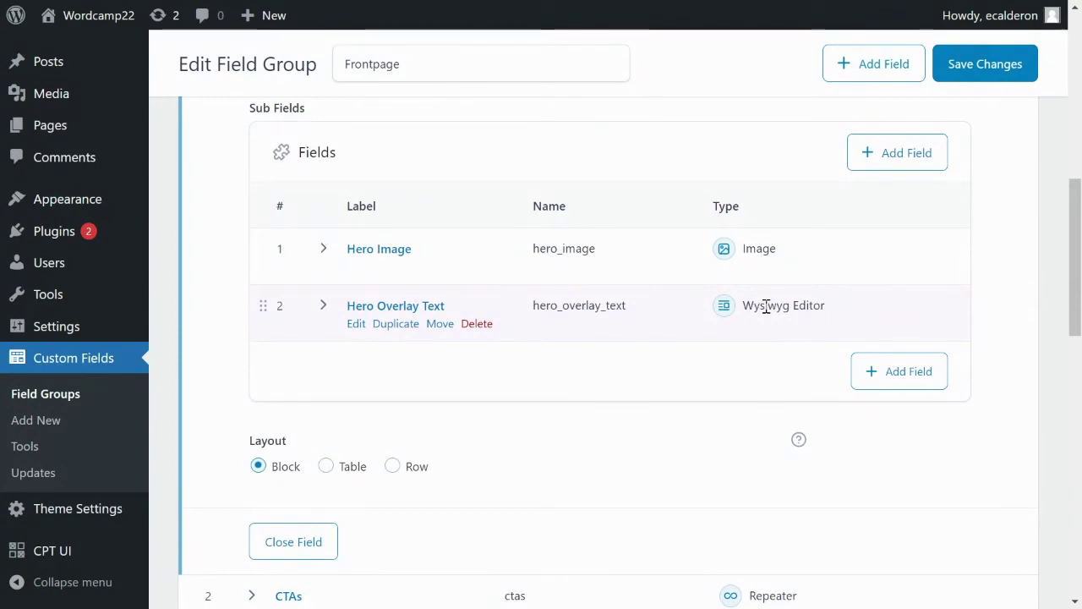
pyautogui.scroll(-2, 420, 394)
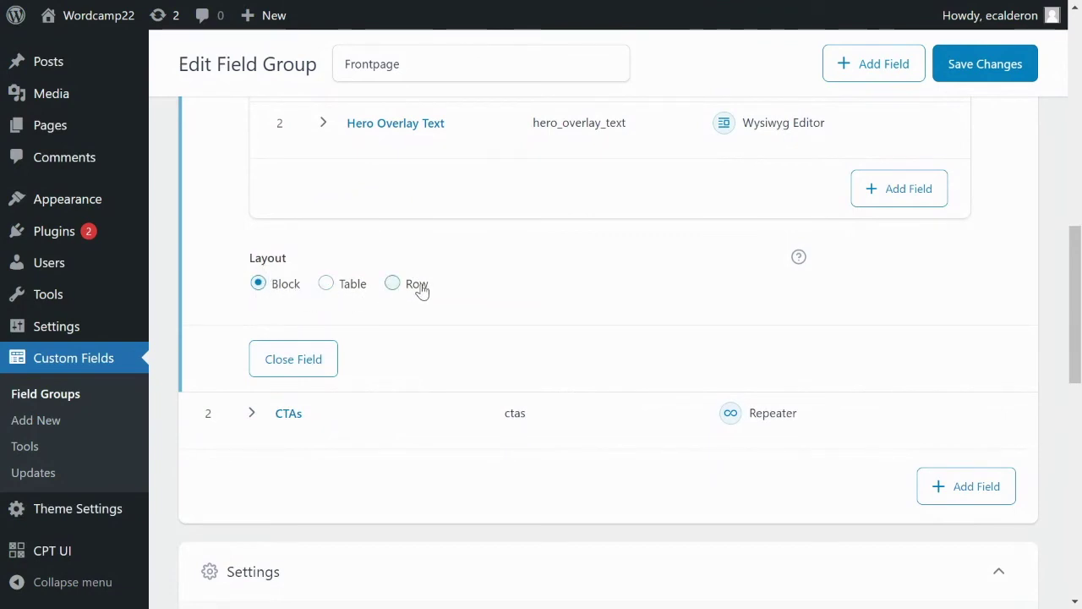
# Step: Expand the CTAs repeater field and review its settings and sub fields
pyautogui.moveTo(363, 401)
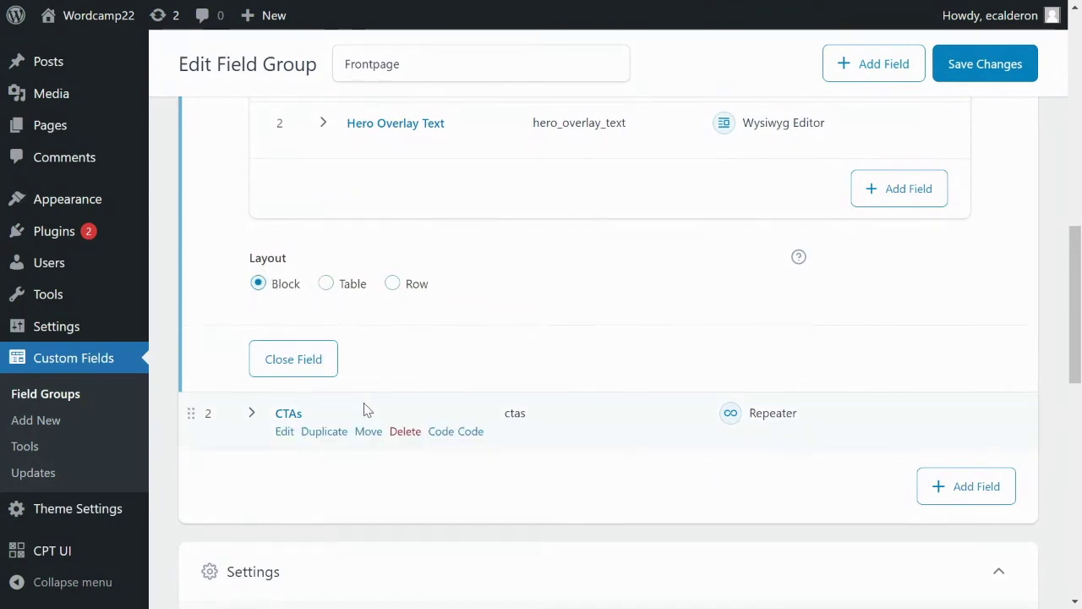
pyautogui.click(251, 414)
pyautogui.scroll(-2, 364, 397)
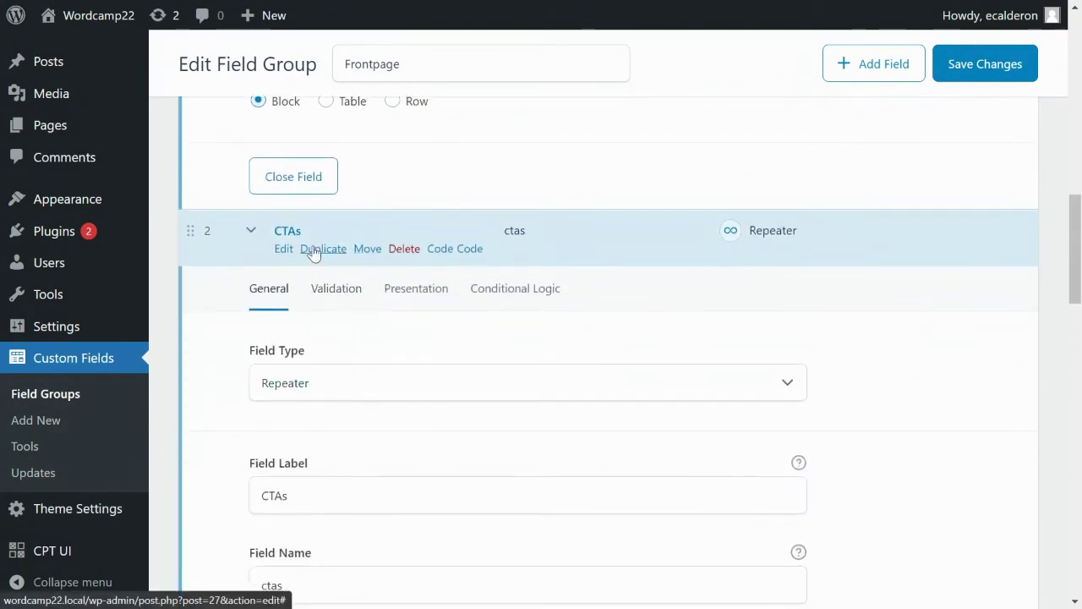
pyautogui.scroll(-2, 654, 367)
pyautogui.scroll(1, 677, 351)
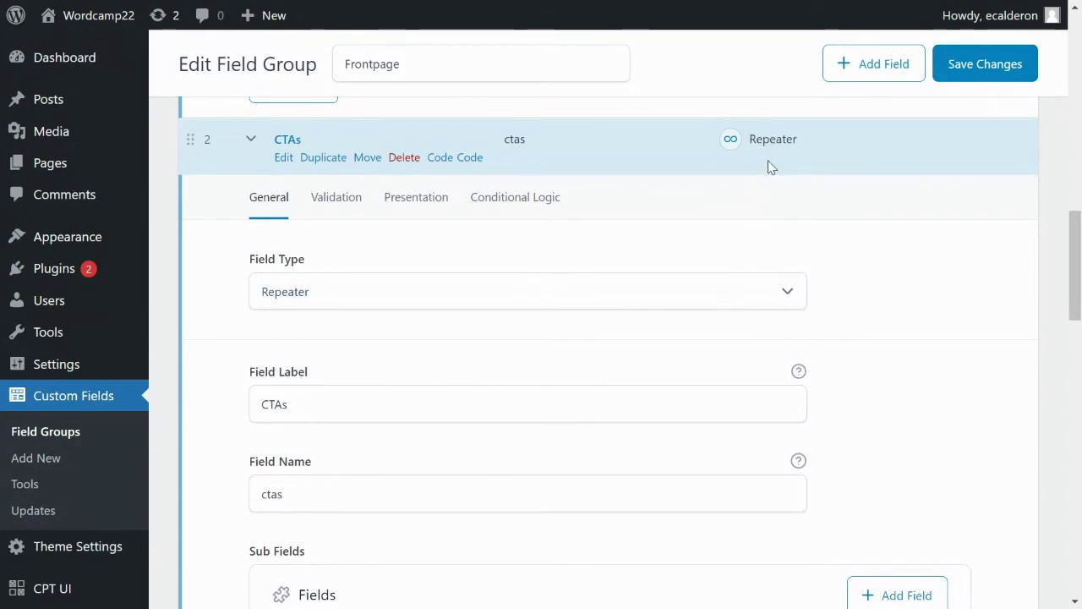
pyautogui.scroll(-5, 665, 312)
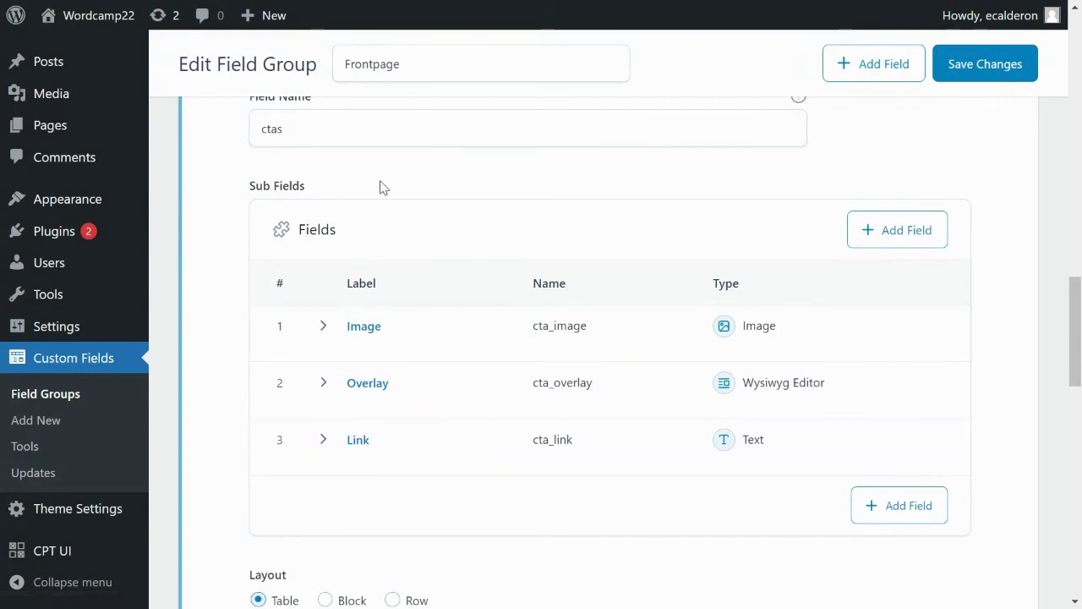
# Step: View the CTA cards on the wordcamp22.local front page
pyautogui.moveTo(564, 6)
pyautogui.click(686, 12)
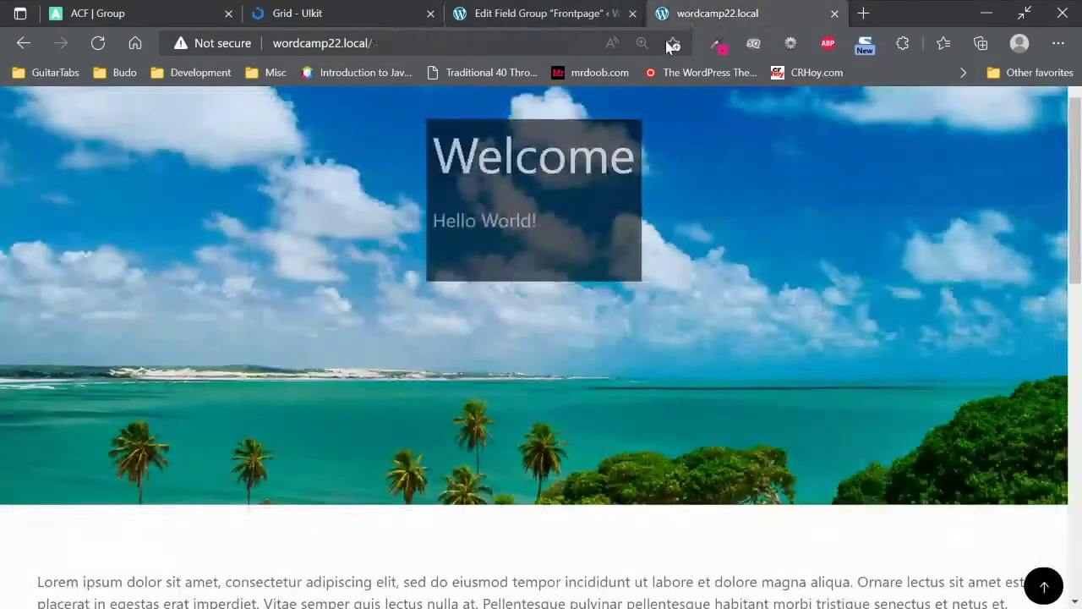
pyautogui.scroll(-5, 541, 417)
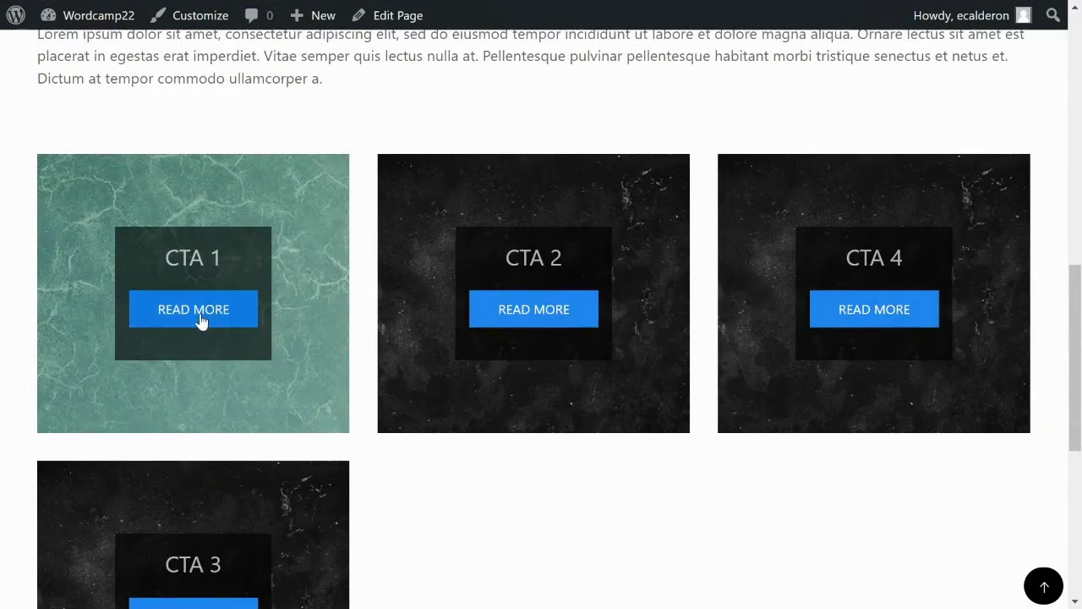
pyautogui.scroll(3, 507, 326)
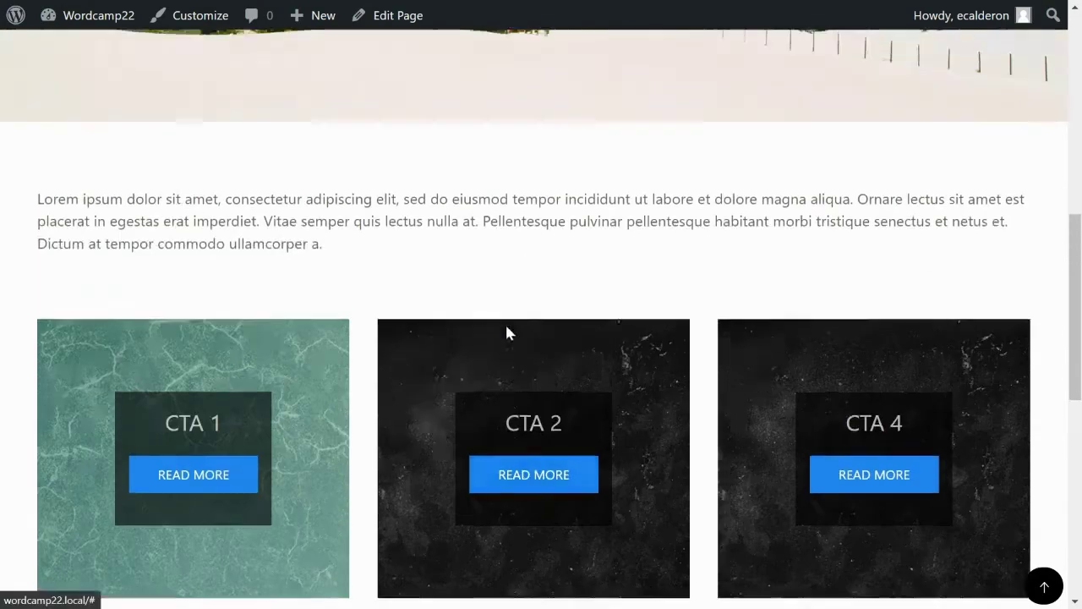
pyautogui.scroll(-1, 495, 264)
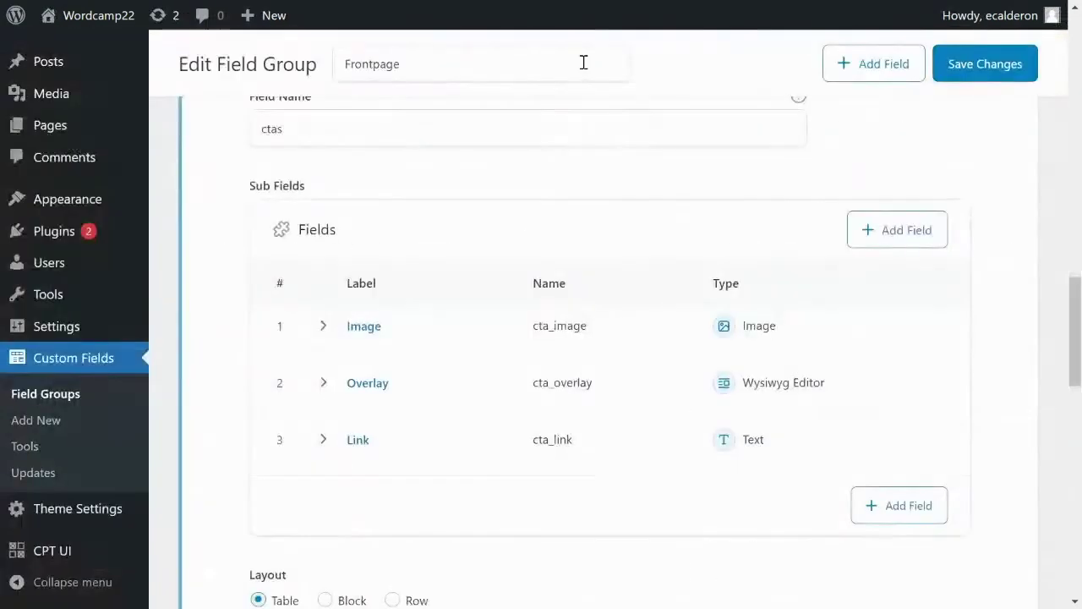
# Step: Return to the WordPress admin and open the Pages list to locate the Frontpage entry
pyautogui.scroll(5, 512, 241)
pyautogui.scroll(5, 505, 251)
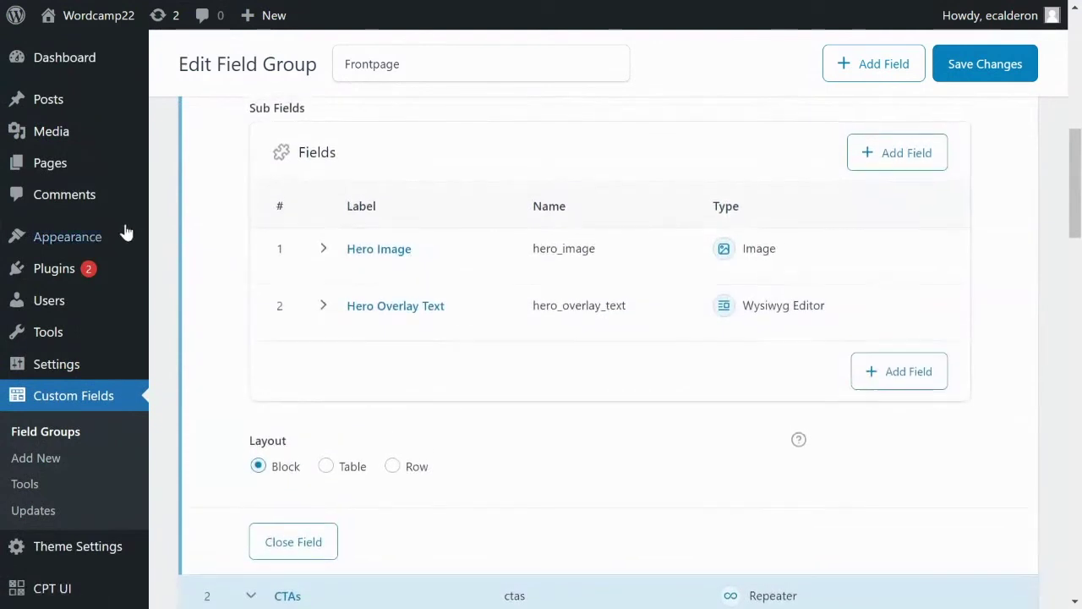
pyautogui.click(53, 170)
pyautogui.moveTo(253, 206)
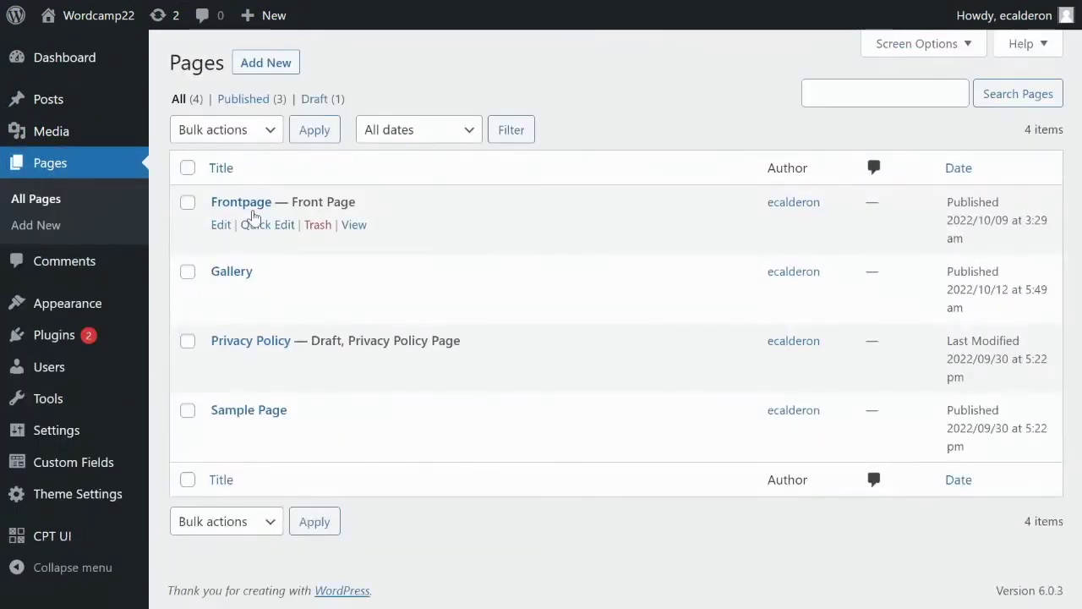
# Step: Reopen the Frontpage field group and review its location rules
pyautogui.click(76, 470)
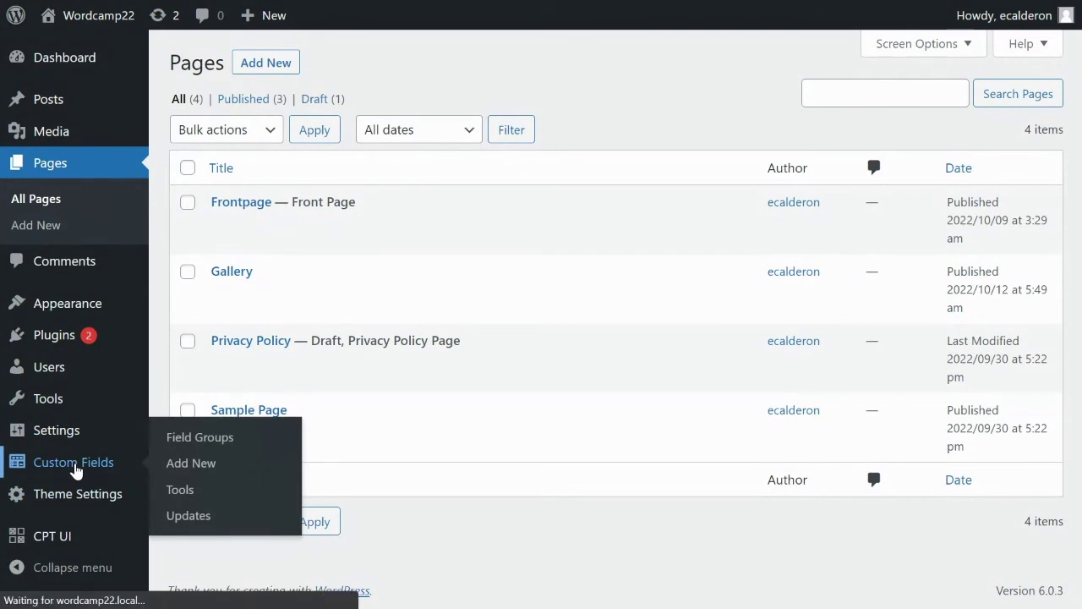
pyautogui.click(265, 337)
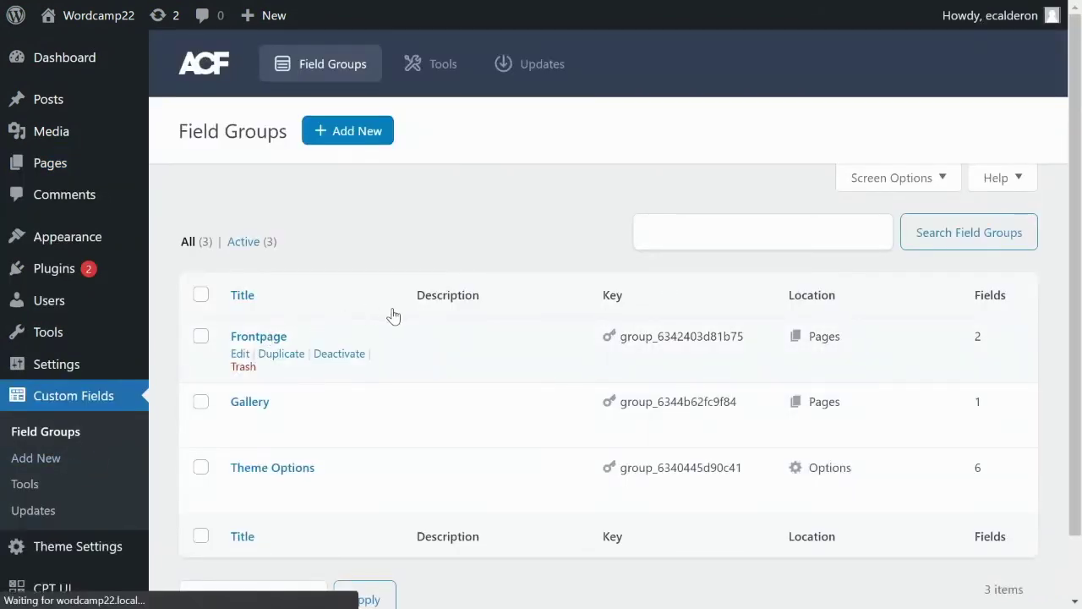
pyautogui.scroll(-3, 406, 321)
pyautogui.scroll(-1, 410, 326)
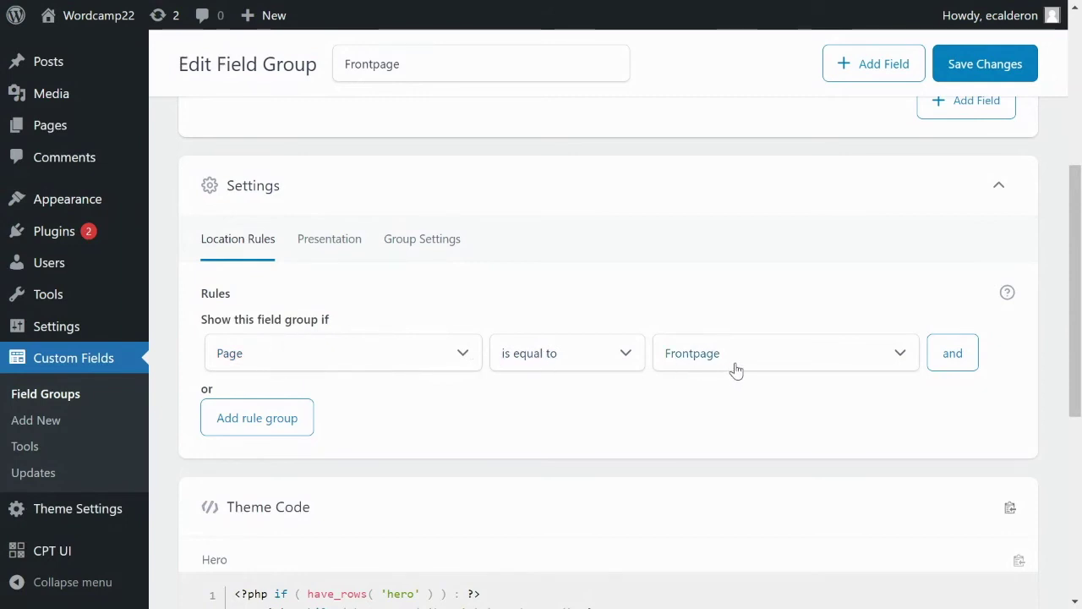
# Step: Review the field group's Theme Code section and select the entire Hero PHP code block
pyautogui.scroll(-3, 617, 413)
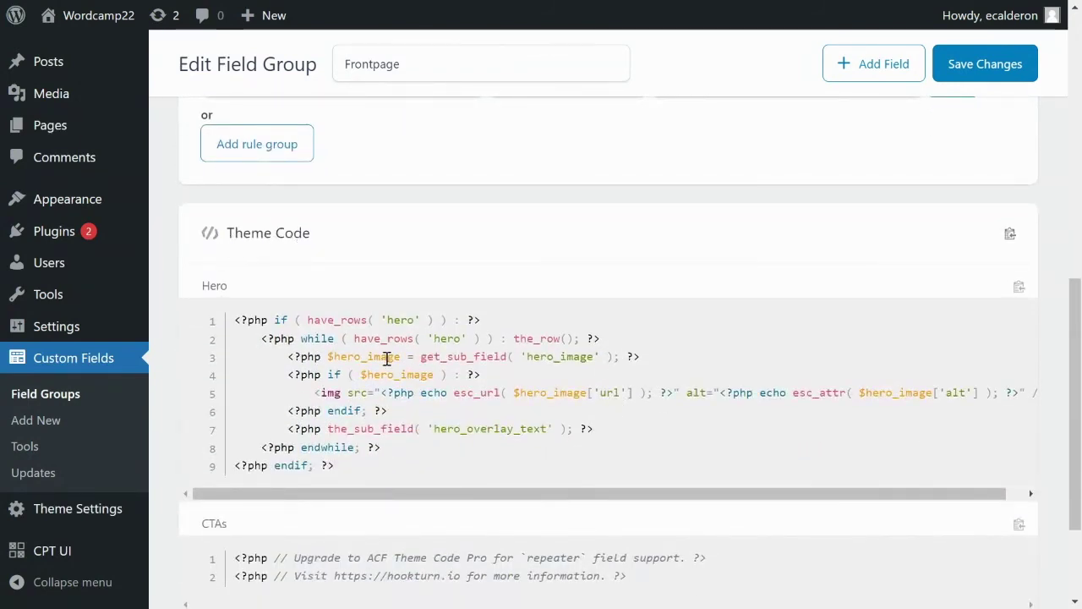
pyautogui.scroll(-2, 389, 360)
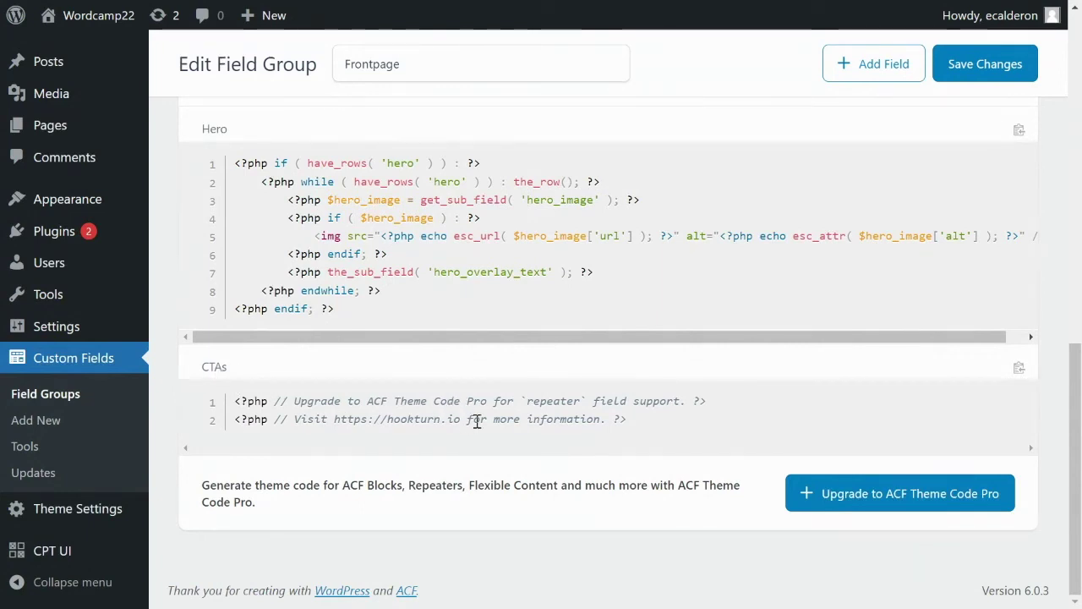
pyautogui.scroll(3, 421, 384)
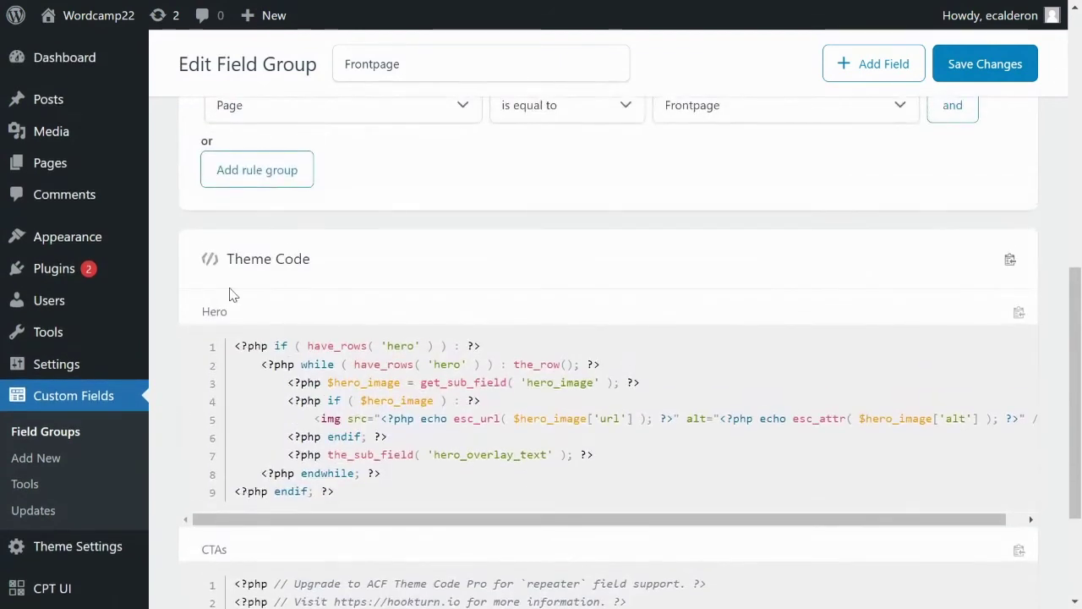
pyautogui.moveTo(237, 347); pyautogui.dragTo(335, 491)
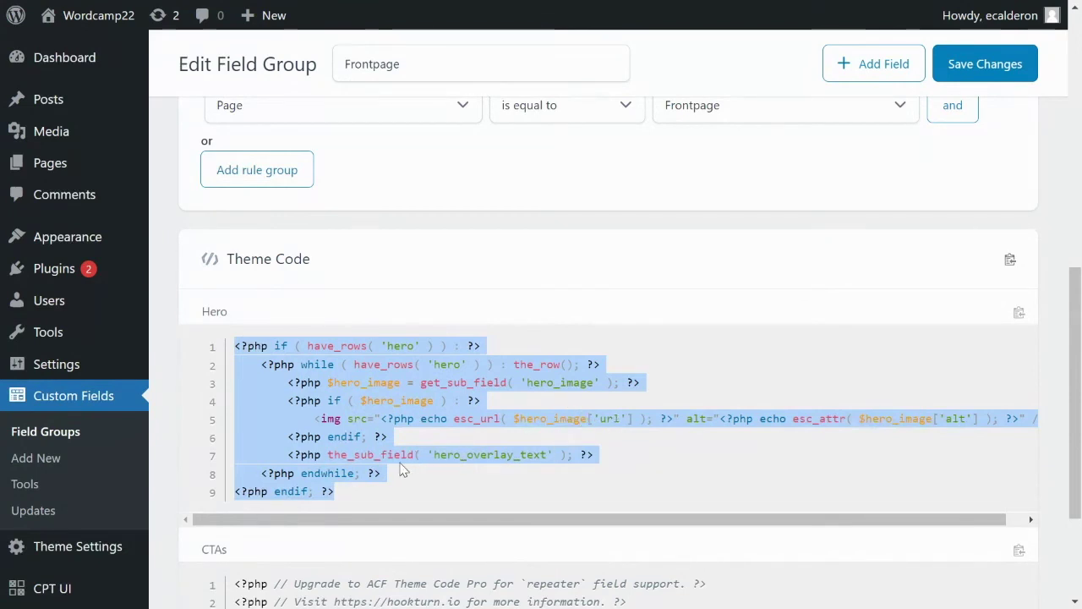
# Step: Reselect the generated Hero code, then switch to Visual Studio Code and highlight the hero container classes and get_sub_field lines in frontpage.php
pyautogui.click(440, 454)
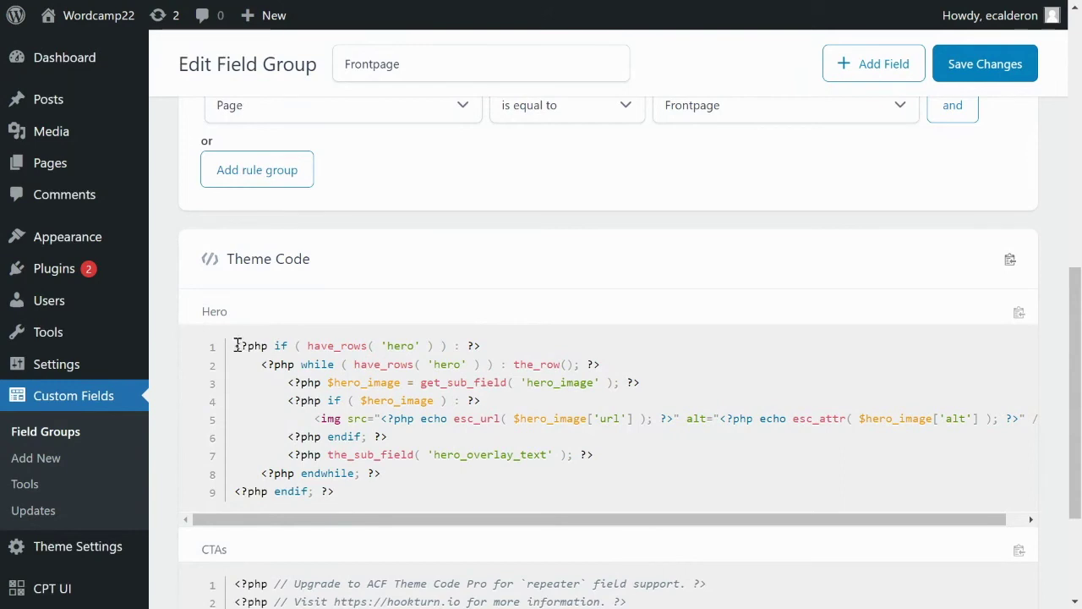
pyautogui.moveTo(235, 346); pyautogui.dragTo(372, 491)
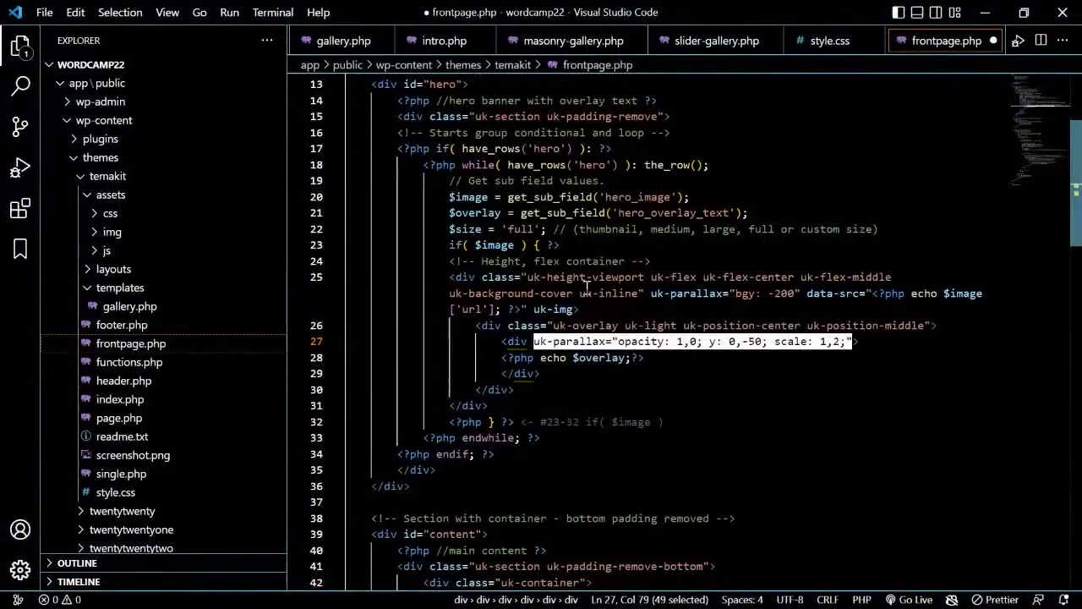
pyautogui.scroll(4, 588, 283)
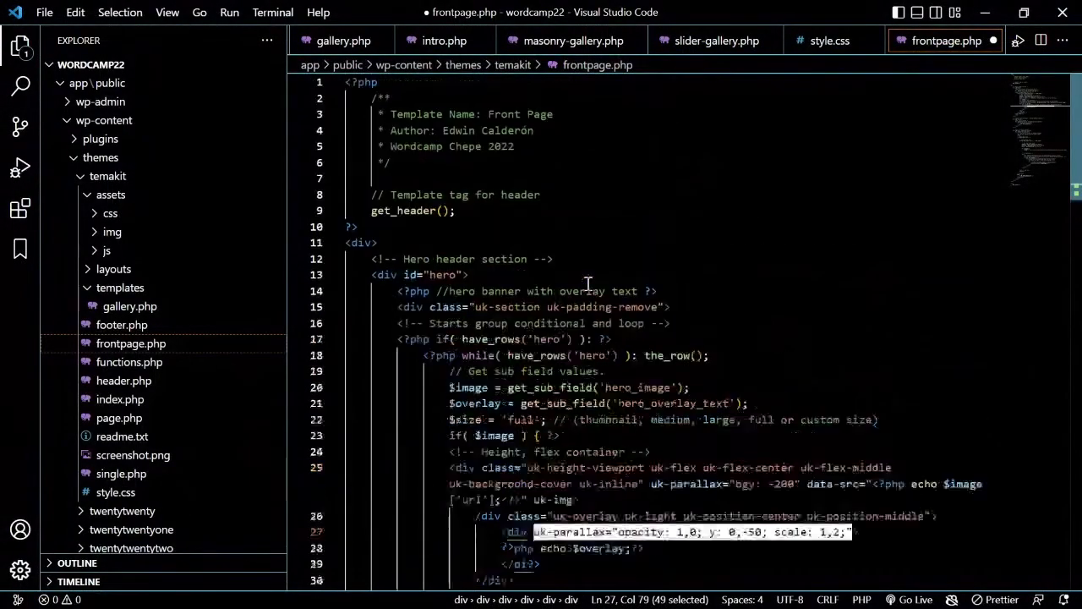
pyautogui.scroll(-3, 587, 283)
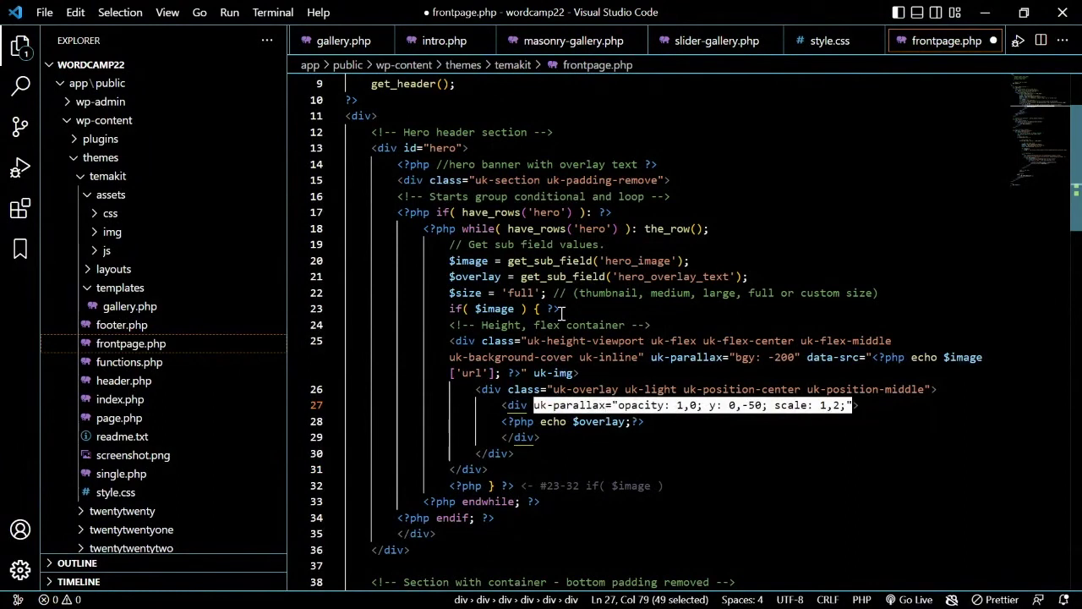
pyautogui.moveTo(528, 341); pyautogui.dragTo(636, 357)
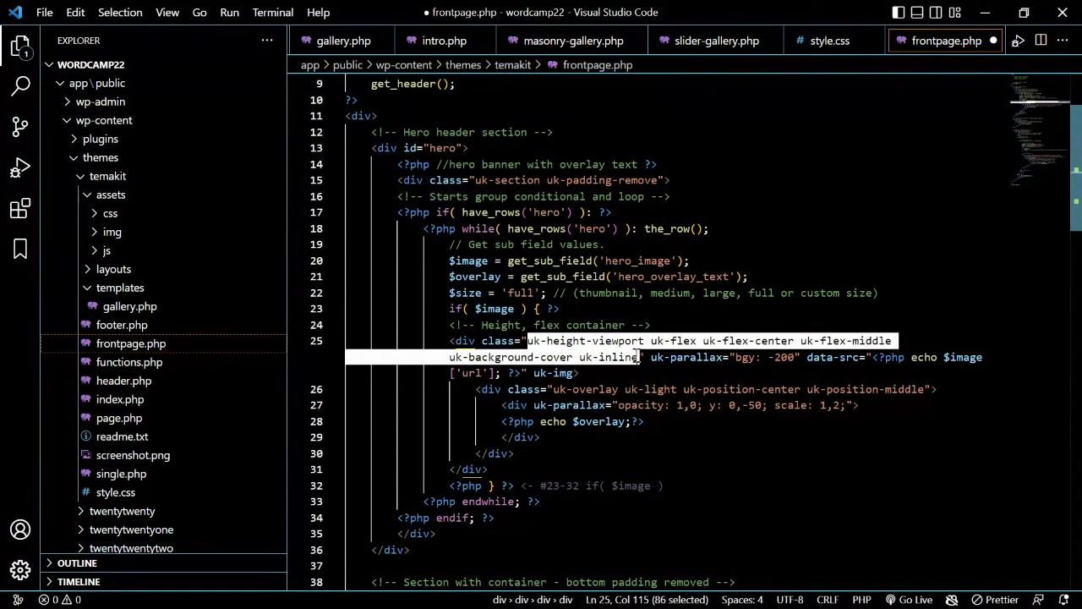
pyautogui.moveTo(505, 264); pyautogui.dragTo(748, 278)
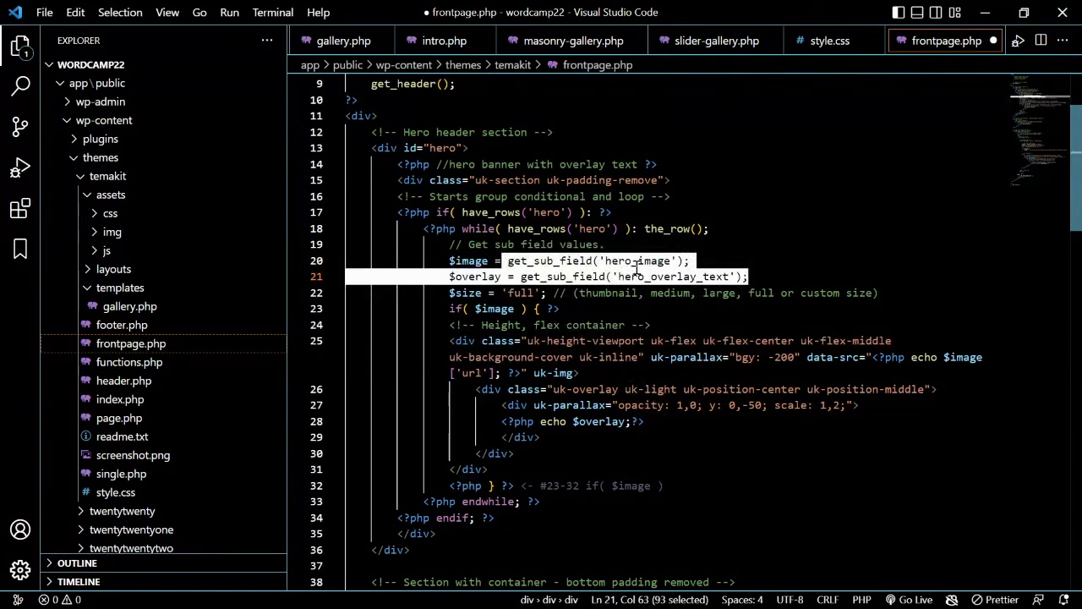
# Step: Return to the Frontpage field group, expand the Hero group and its Hero Image sub field, and select the field name hero_image
pyautogui.hotkey('alt', 'Tab')
pyautogui.scroll(5, 474, 381)
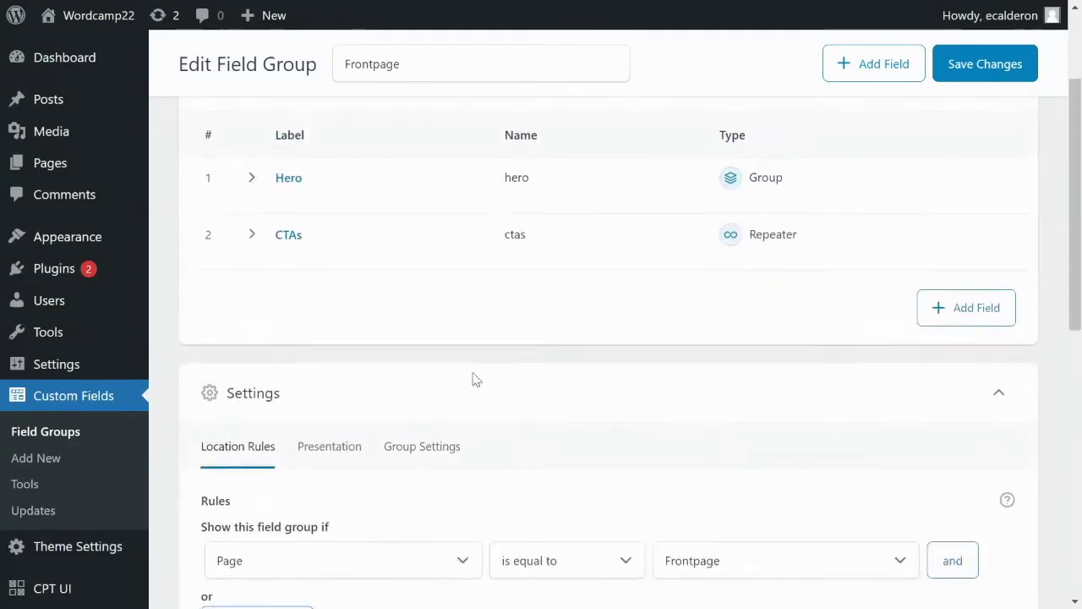
pyautogui.scroll(3, 434, 285)
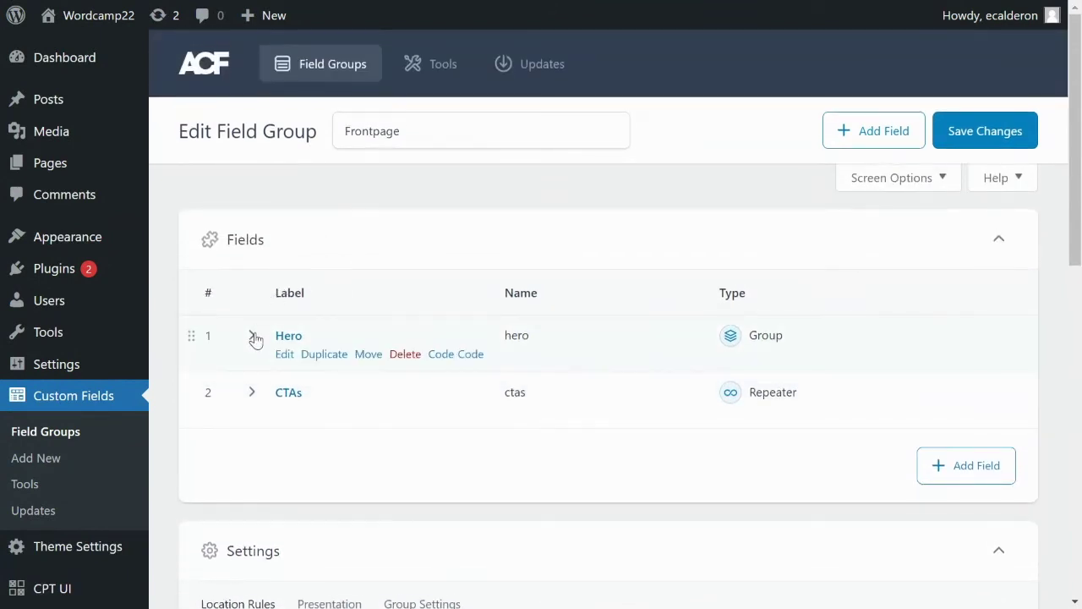
pyautogui.click(252, 335)
pyautogui.scroll(-7, 403, 394)
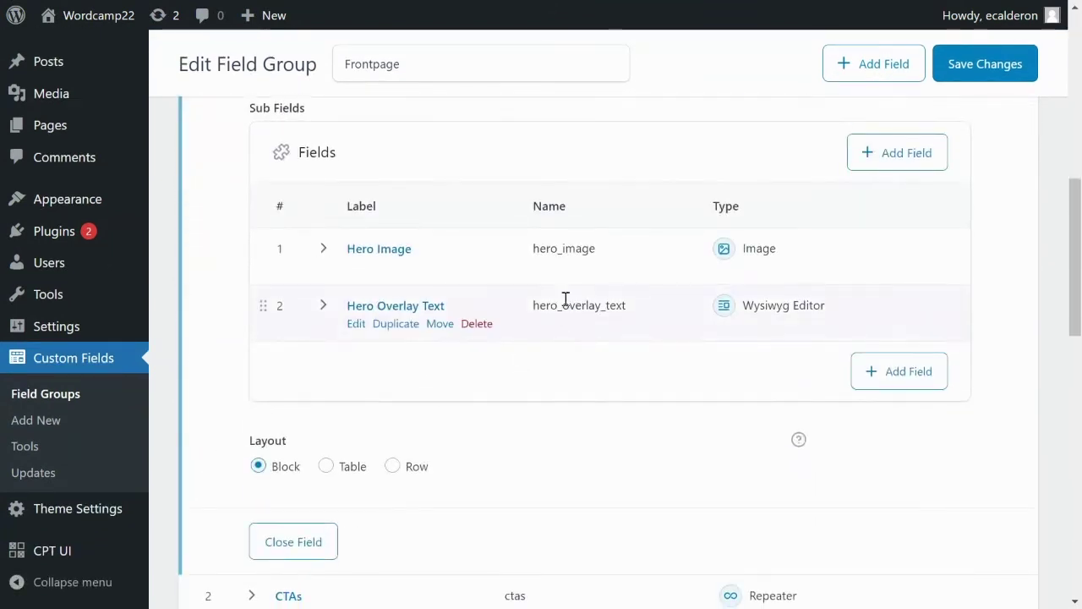
pyautogui.click(353, 250)
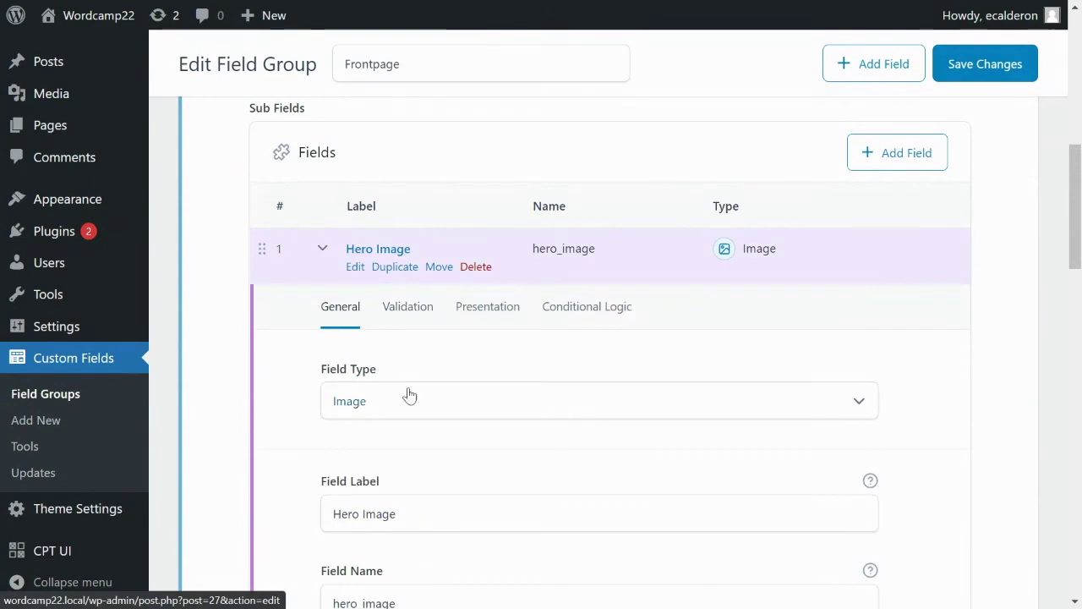
pyautogui.scroll(-1, 370, 404)
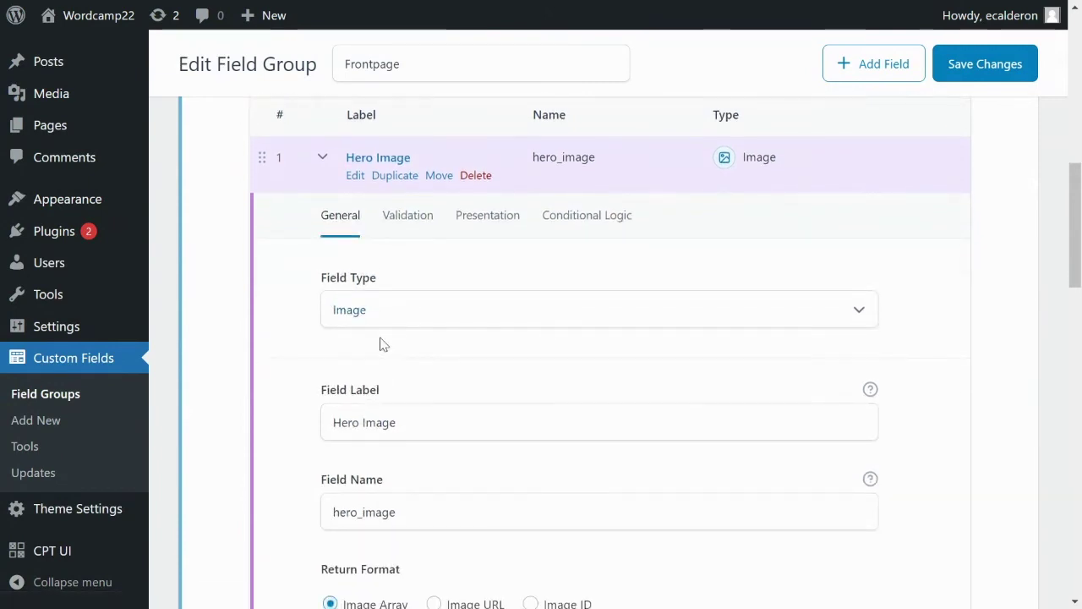
pyautogui.scroll(-1, 381, 345)
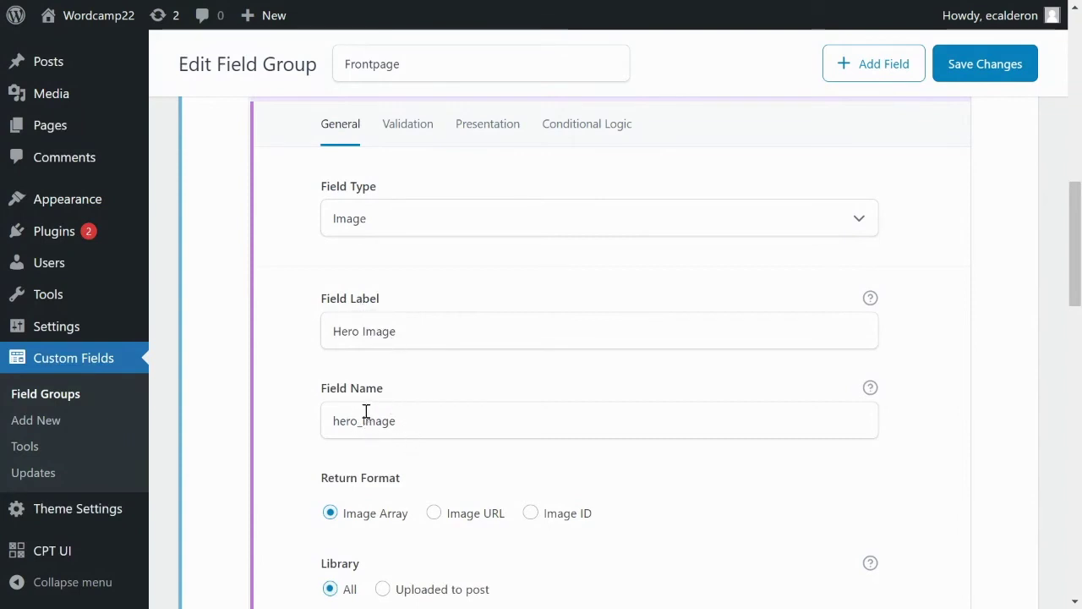
pyautogui.moveTo(334, 423); pyautogui.dragTo(397, 423)
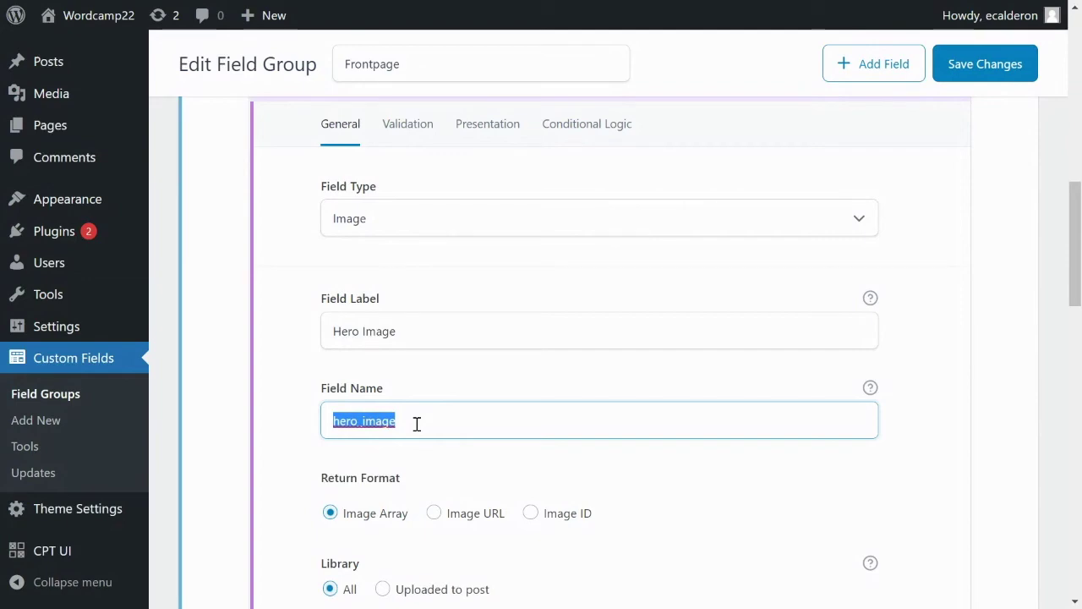
# Step: Switch to Visual Studio Code and review how frontpage.php outputs the hero image and overlay text
pyautogui.hotkey('alt', 'Tab')
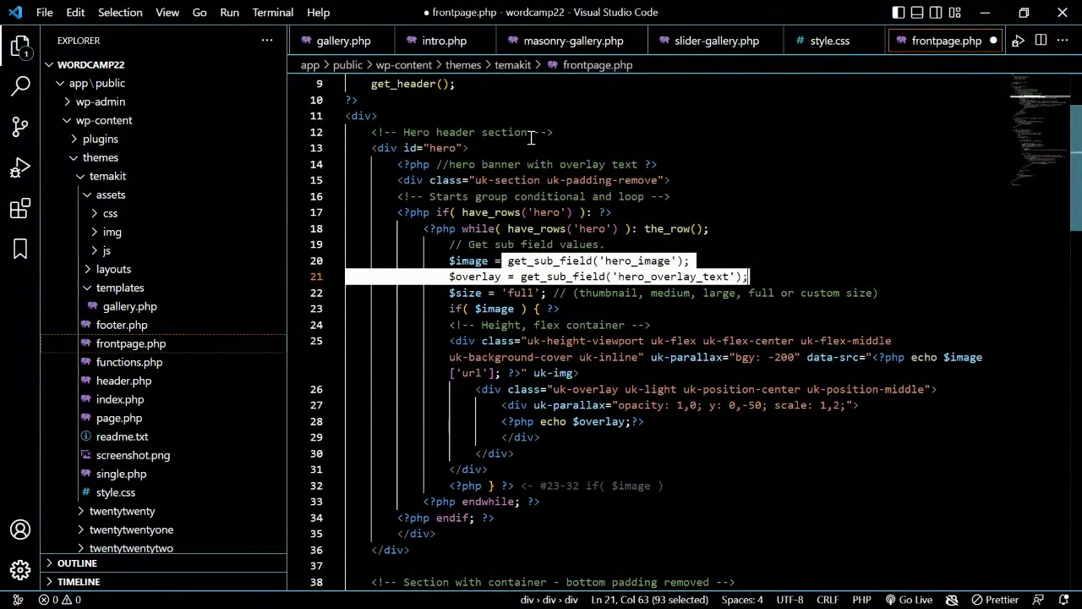
pyautogui.scroll(-3, 563, 213)
pyautogui.scroll(-2, 563, 213)
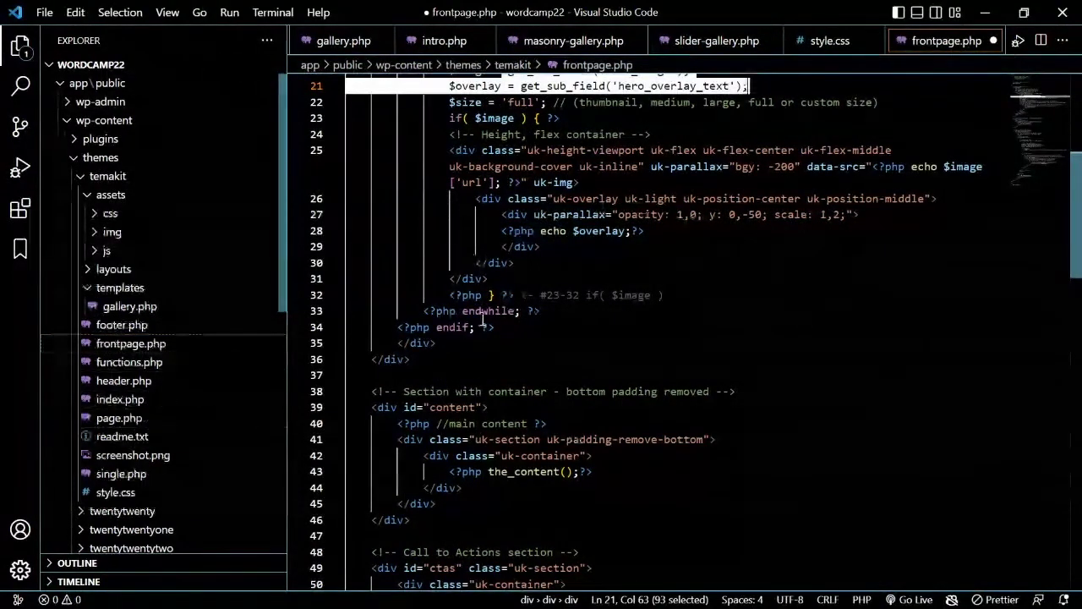
pyautogui.scroll(2, 507, 326)
pyautogui.scroll(5, 508, 326)
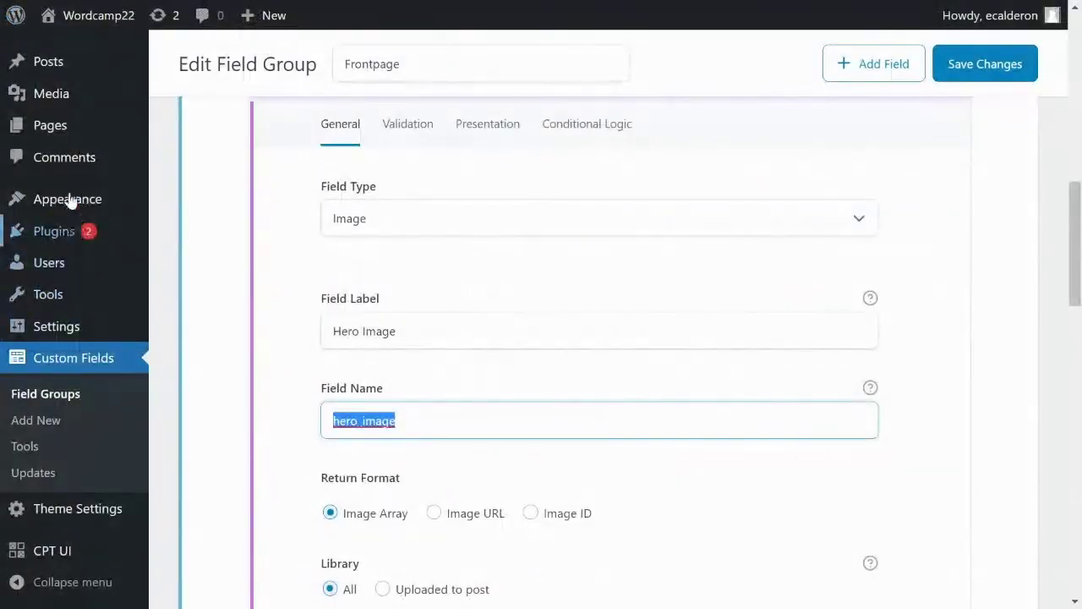
# Step: Open the Frontpage page for editing in WordPress, inspect its Hero Image and highlight the Hero Overlay Text markup
pyautogui.click(54, 132)
pyautogui.click(240, 205)
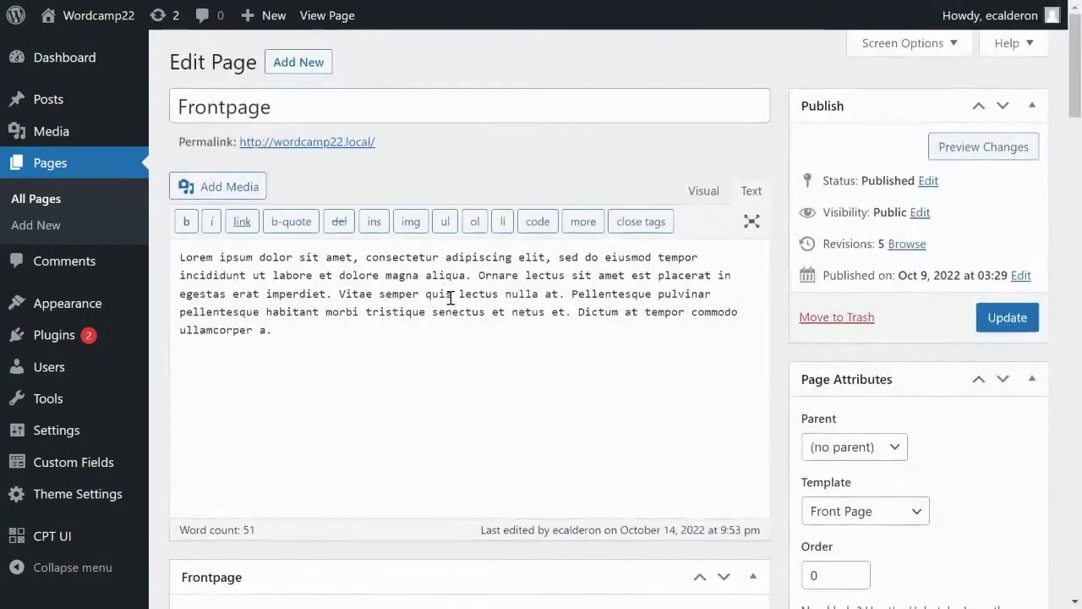
pyautogui.scroll(-7, 461, 333)
pyautogui.scroll(1, 440, 321)
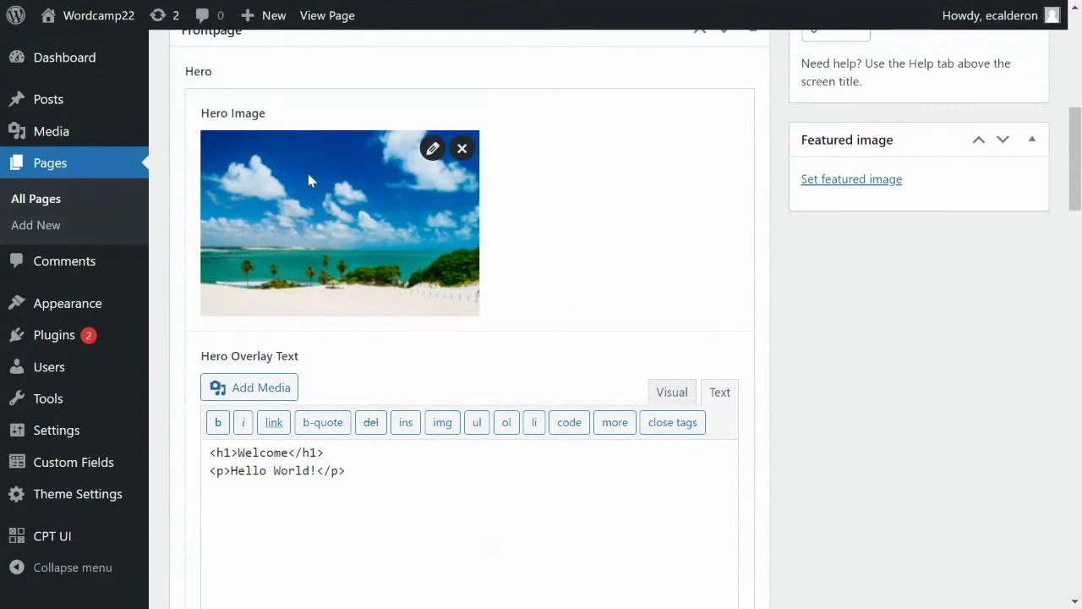
pyautogui.scroll(1, 283, 207)
pyautogui.scroll(-2, 355, 304)
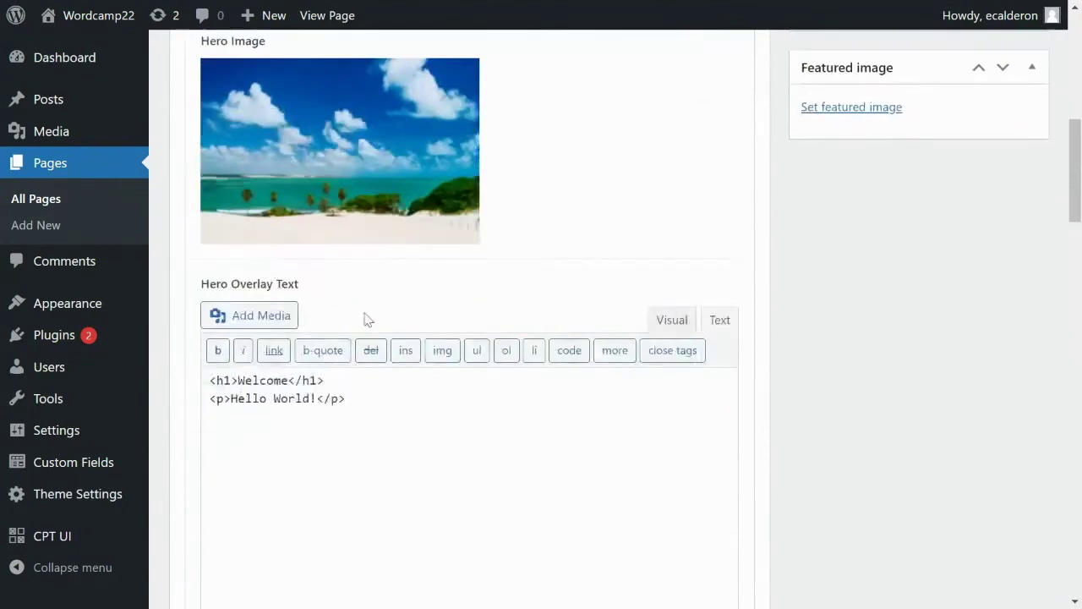
pyautogui.moveTo(210, 358); pyautogui.dragTo(398, 391)
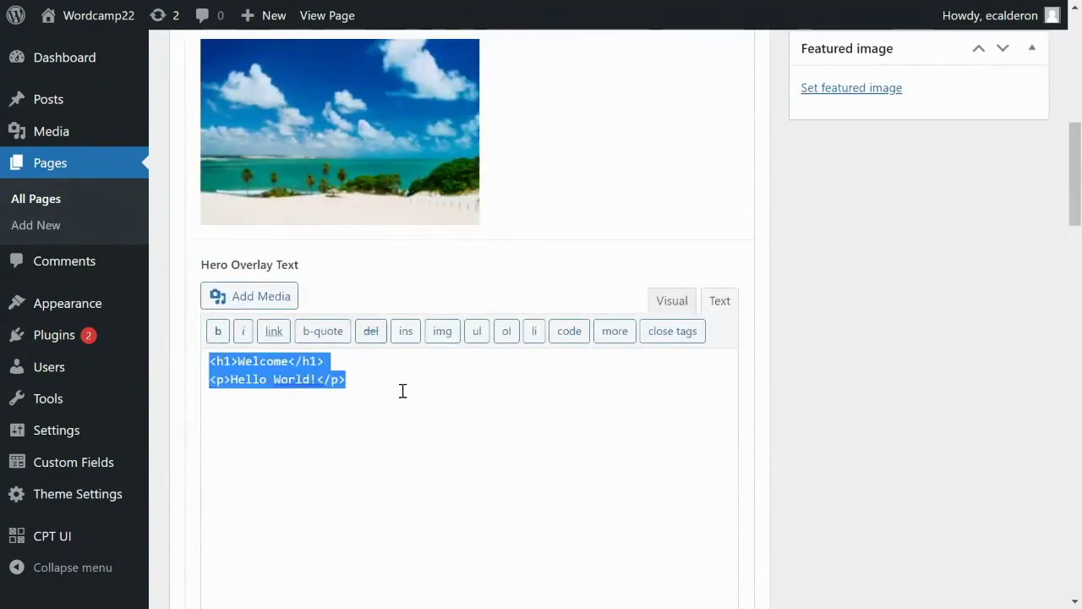
# Step: Examine the image, overlay and link entries in the page's CTAs repeater rows
pyautogui.scroll(-1, 399, 393)
pyautogui.scroll(-4, 397, 398)
pyautogui.scroll(2, 389, 380)
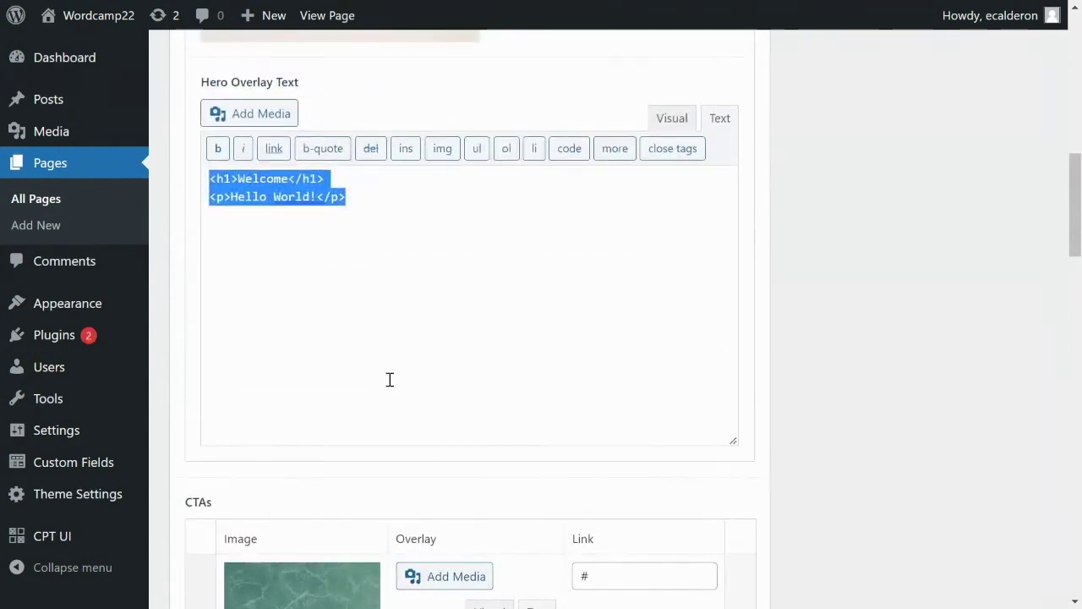
pyautogui.scroll(-5, 377, 411)
pyautogui.moveTo(284, 198)
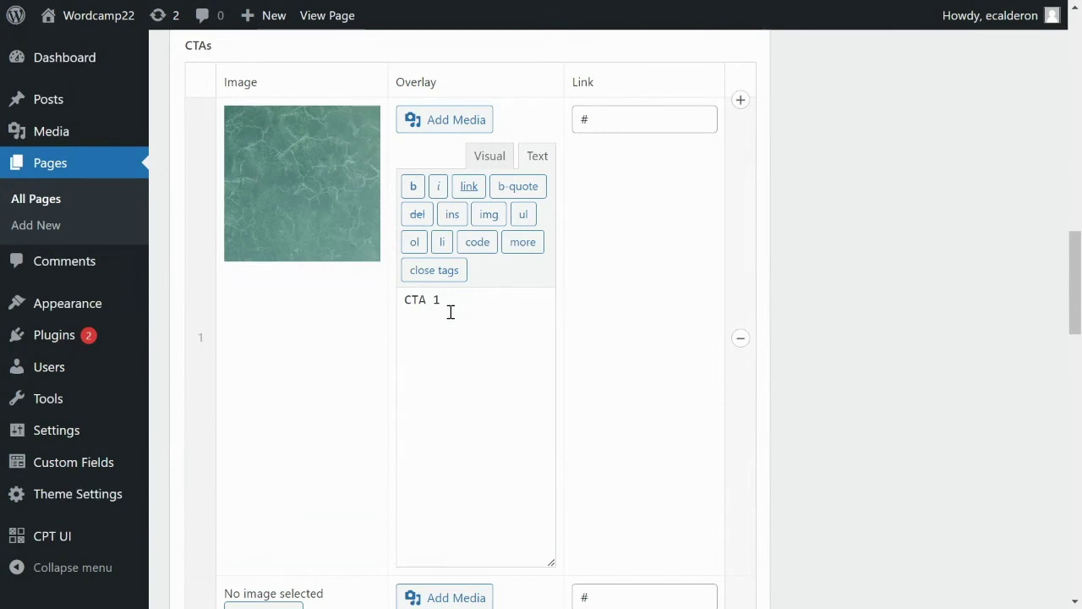
pyautogui.scroll(-3, 592, 237)
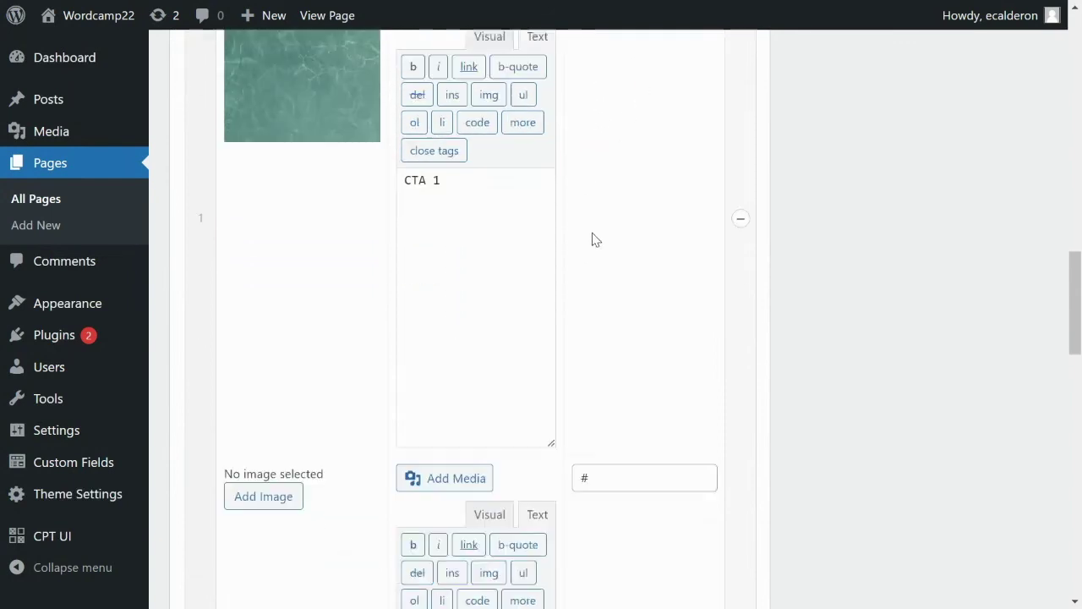
pyautogui.scroll(3, 515, 353)
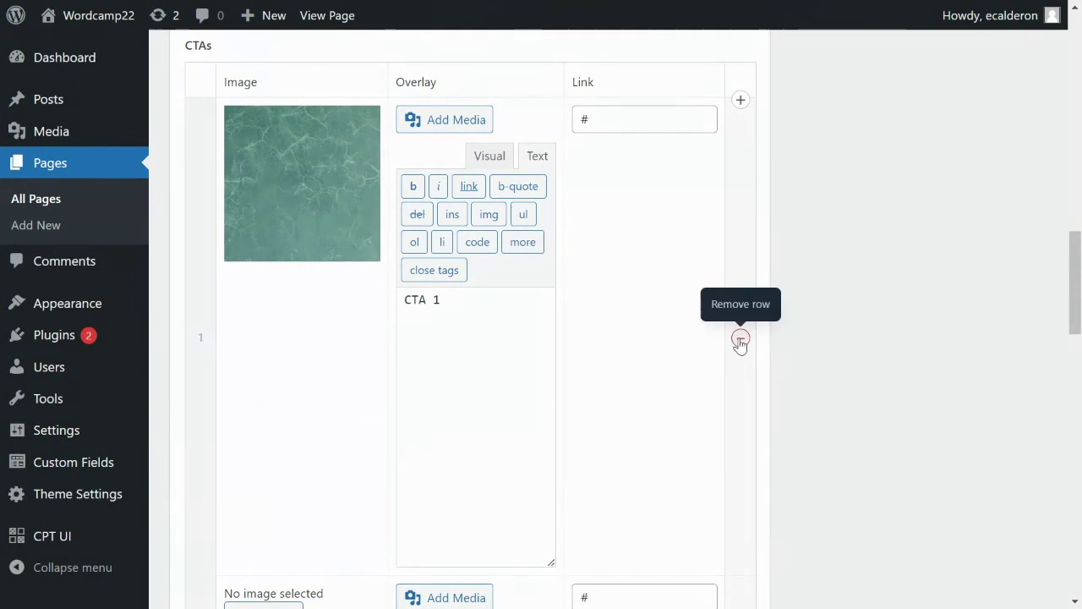
pyautogui.scroll(1, 342, 245)
pyautogui.scroll(1, 341, 245)
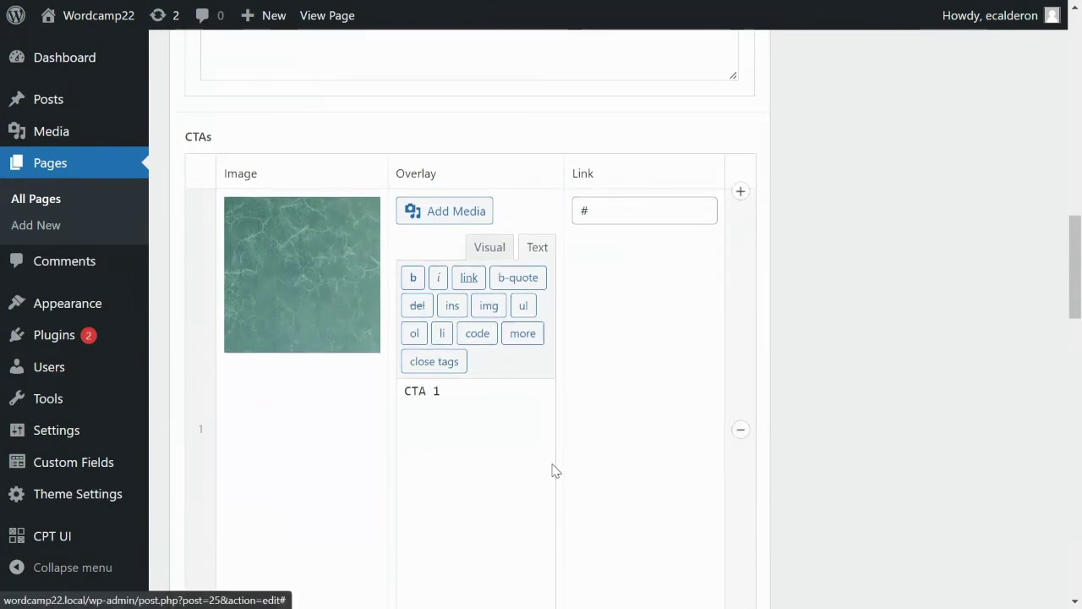
# Step: Reorder the CTAs repeater so the CTA 1 row sits below CTA 2, and update the page
pyautogui.scroll(-6, 553, 469)
pyautogui.moveTo(208, 451); pyautogui.dragTo(226, 388)
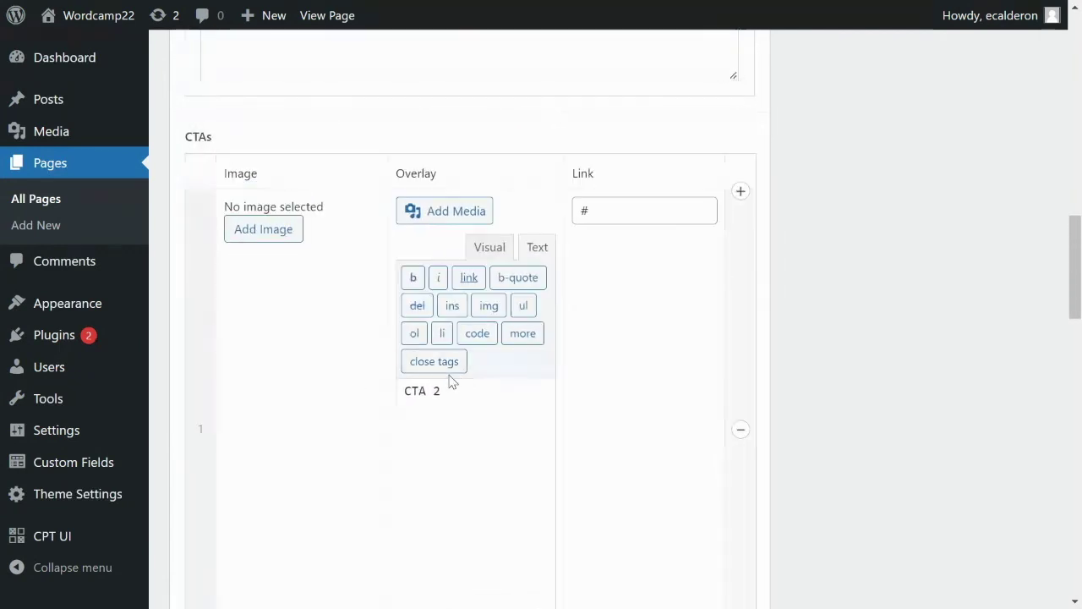
pyautogui.scroll(-2, 465, 393)
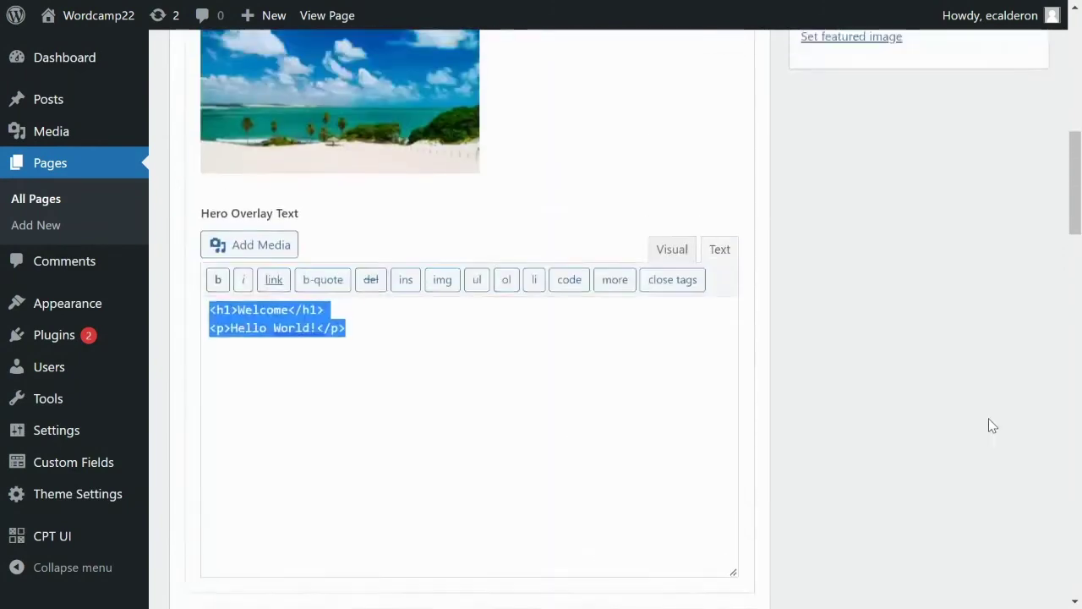
pyautogui.scroll(6, 991, 425)
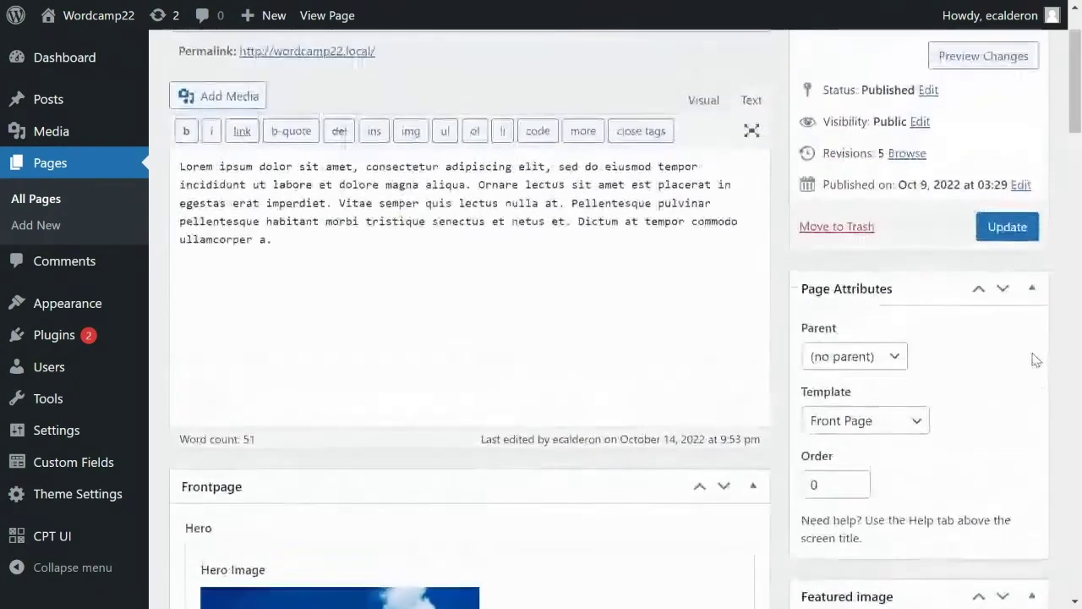
pyautogui.click(1005, 227)
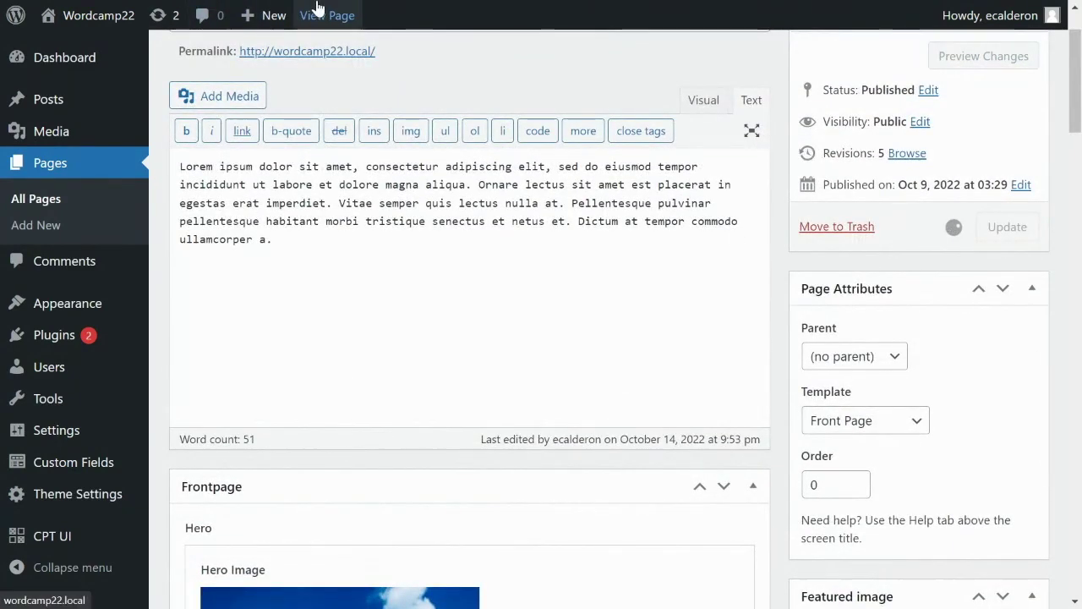
# Step: Check the order of the CTA cards on the wordcamp22.local front page, then go back to the Frontpage page's hero fields
pyautogui.moveTo(318, 7)
pyautogui.click(689, 15)
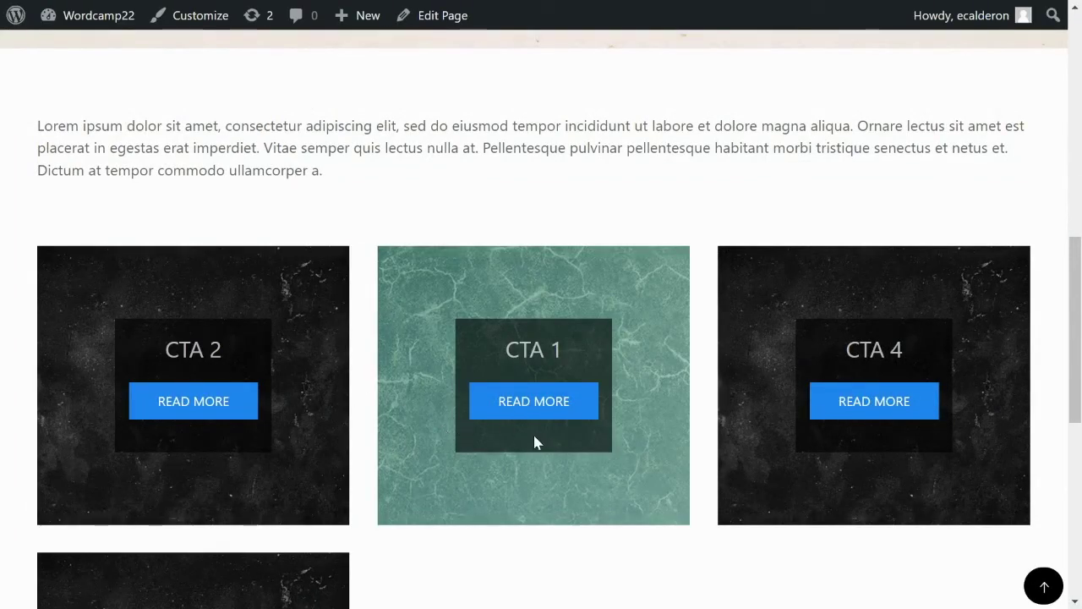
pyautogui.scroll(-1, 527, 439)
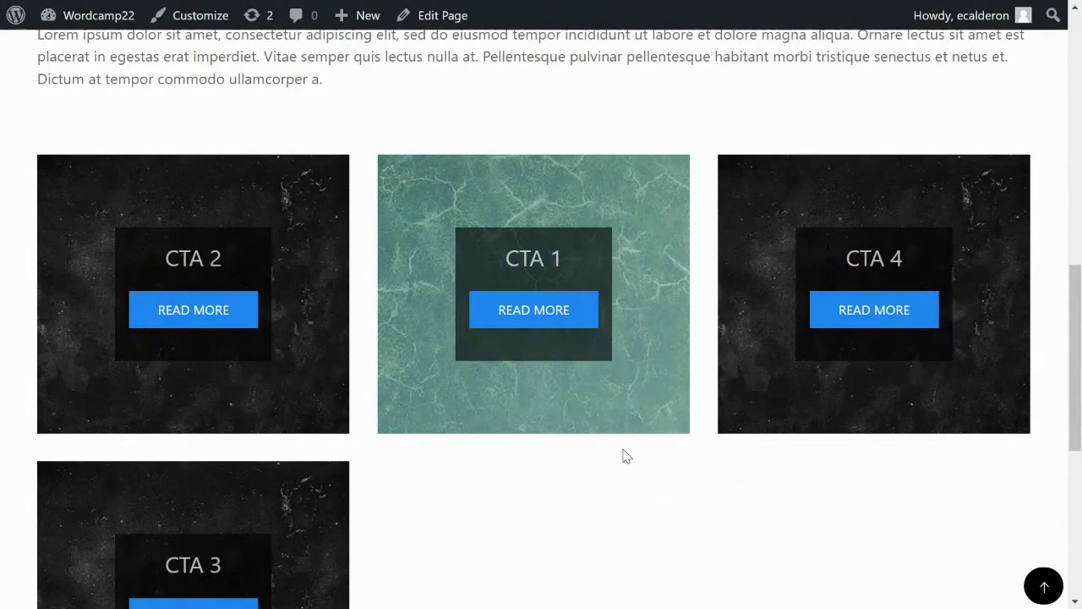
pyautogui.hotkey('alt', 'Left')
pyautogui.scroll(-5, 517, 372)
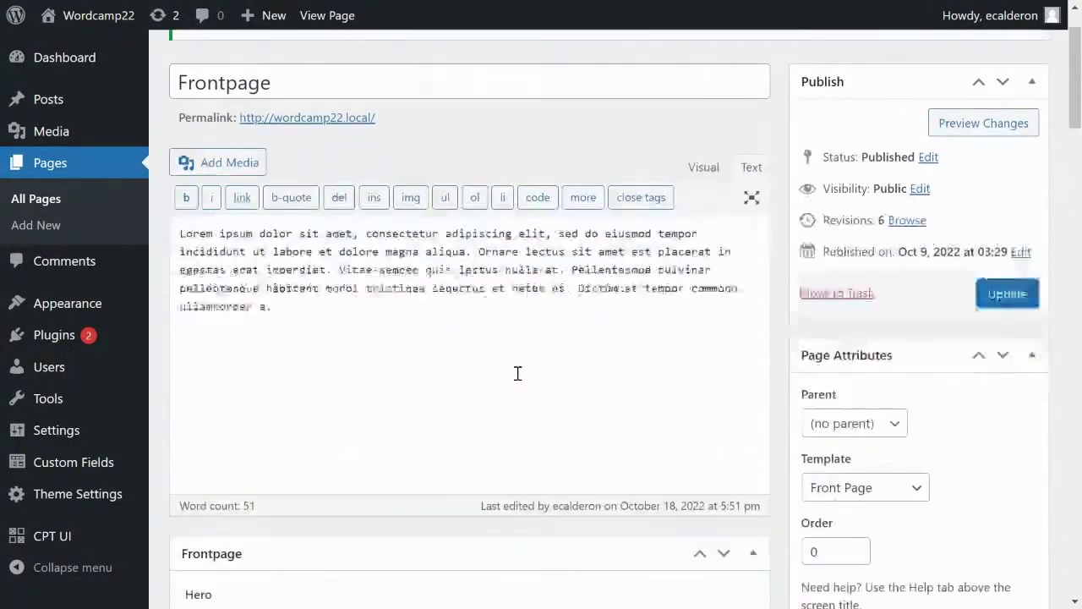
pyautogui.scroll(-2, 517, 372)
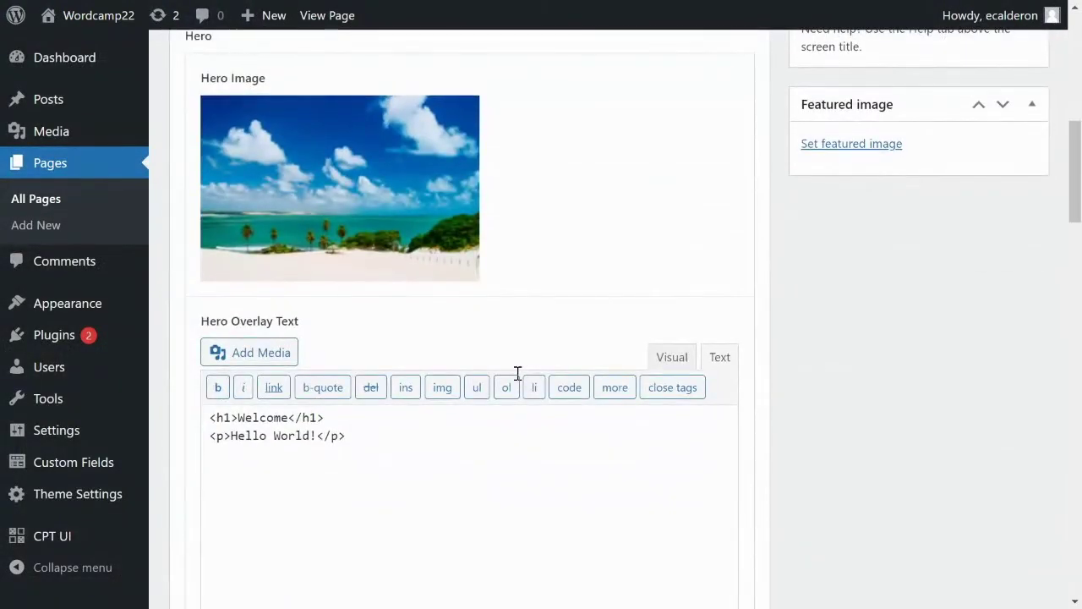
# Step: Switch to Visual Studio Code and highlight the uk-section classes of the main content section in frontpage.php
pyautogui.hotkey('alt', 'Tab')
pyautogui.scroll(-11, 518, 378)
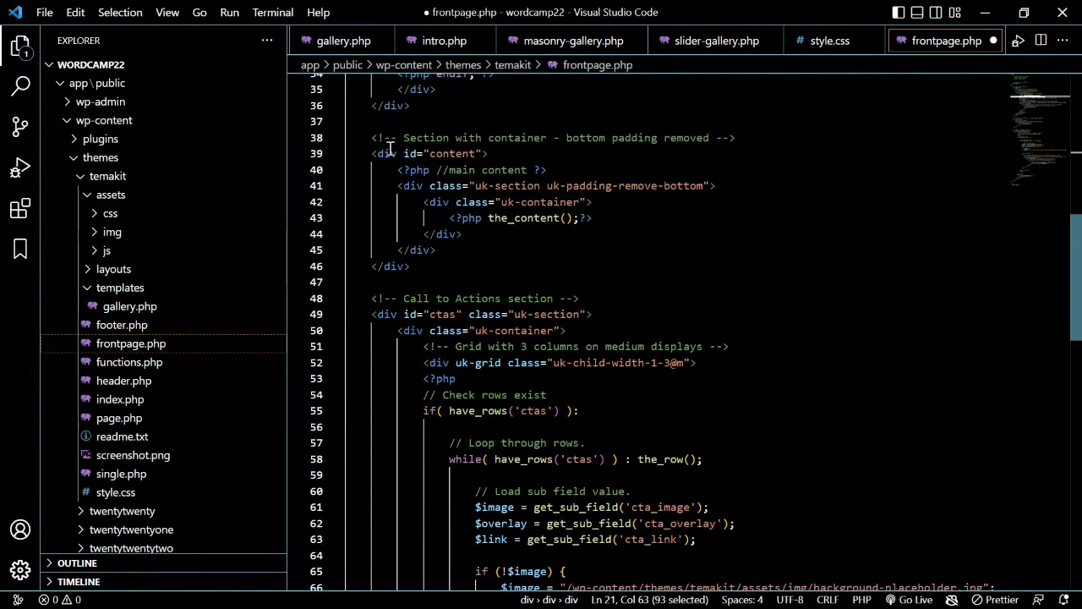
pyautogui.moveTo(476, 186); pyautogui.dragTo(534, 203)
pyautogui.click(543, 204)
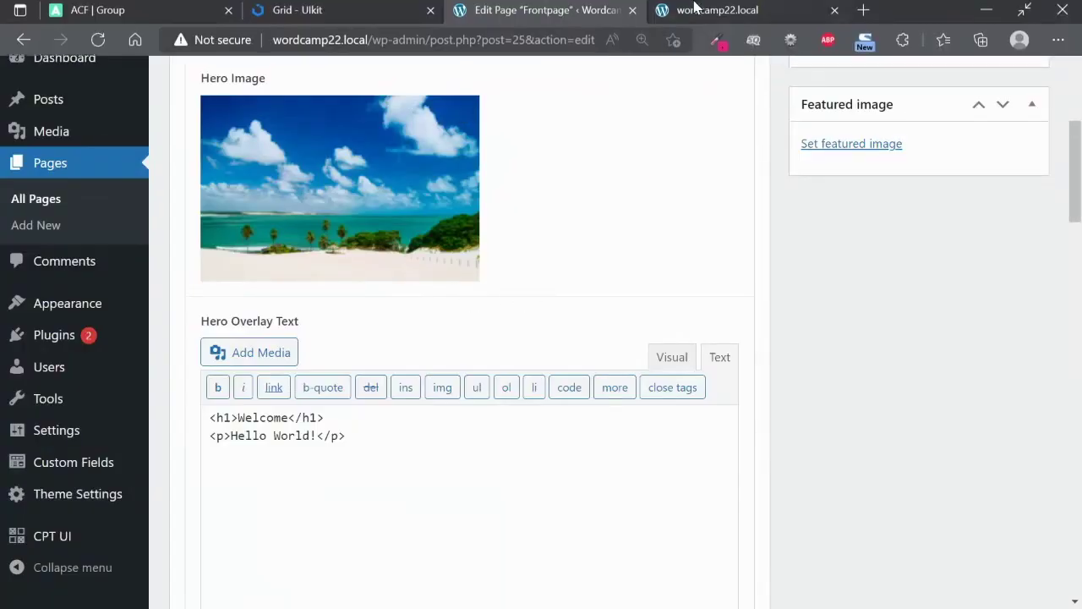
# Step: Review the hero, content and CTA sections on the wordcamp22.local front page
pyautogui.click(717, 13)
pyautogui.scroll(6, 465, 224)
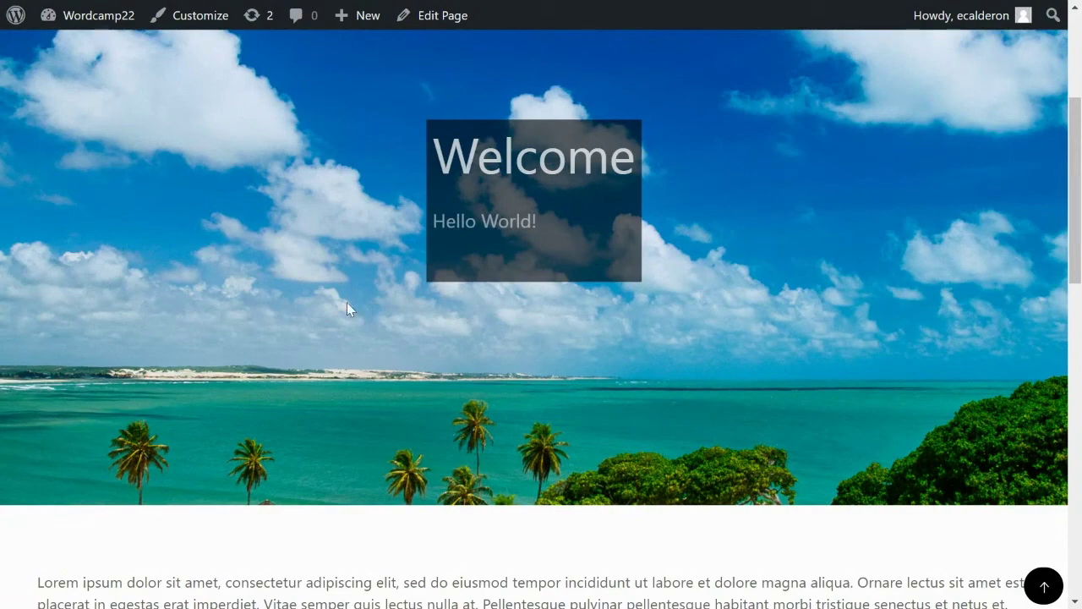
pyautogui.scroll(-3, 536, 279)
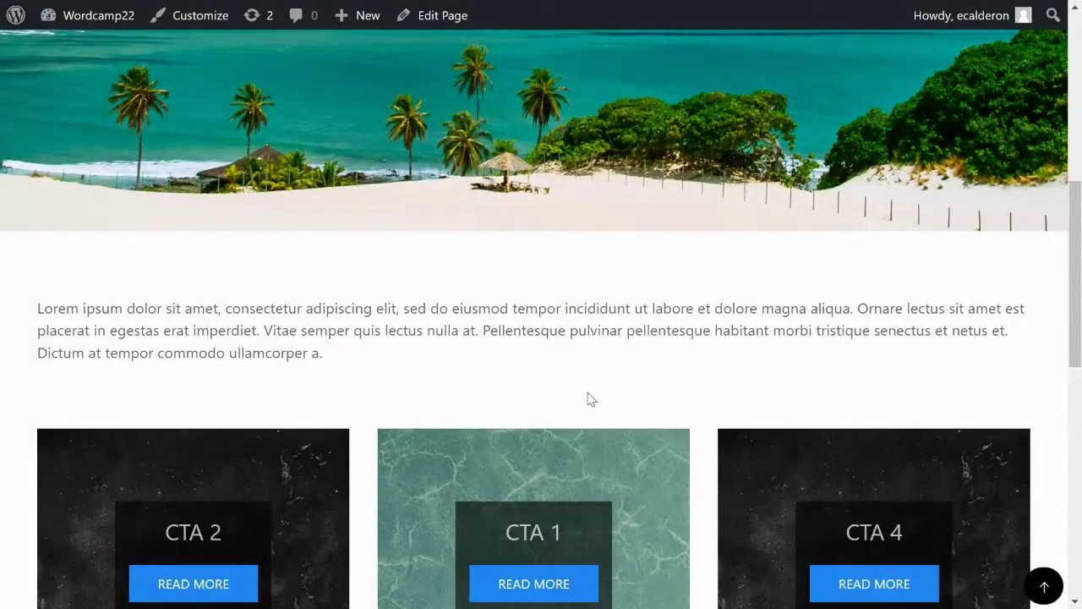
pyautogui.scroll(-3, 442, 377)
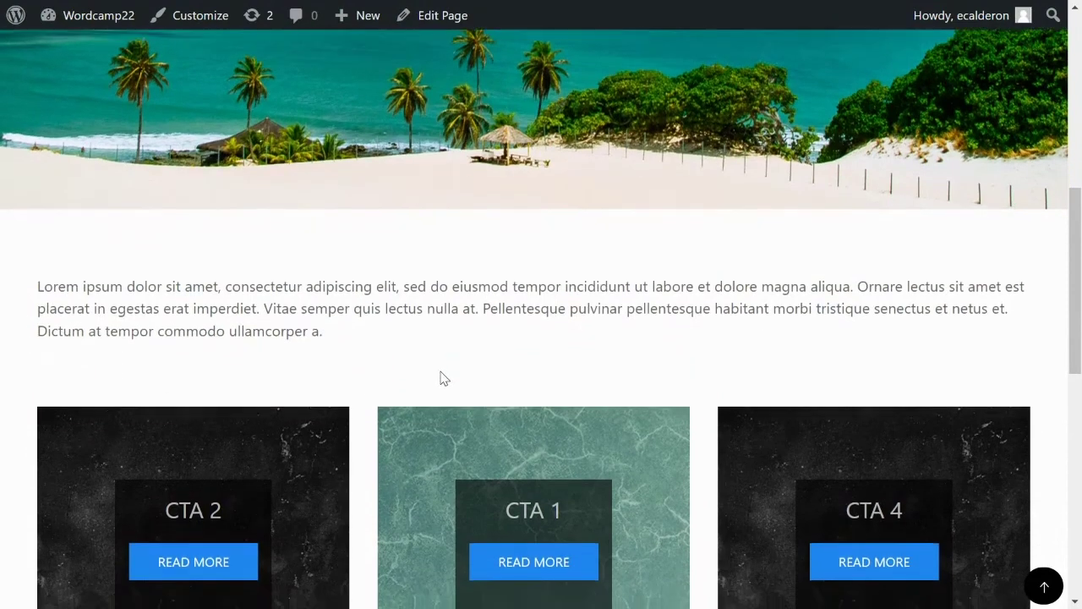
# Step: Switch to Visual Studio Code and highlight the uk-grid attribute and uk-child-width-1-3@m class of the Call to Actions grid in frontpage.php
pyautogui.scroll(-2, 268, 357)
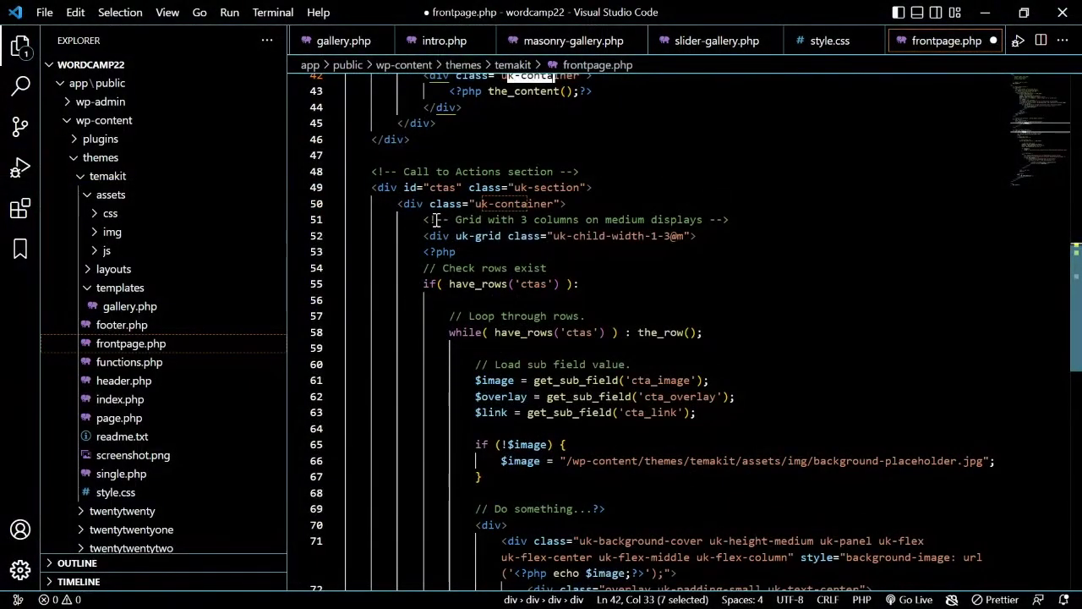
pyautogui.moveTo(456, 236); pyautogui.dragTo(503, 239)
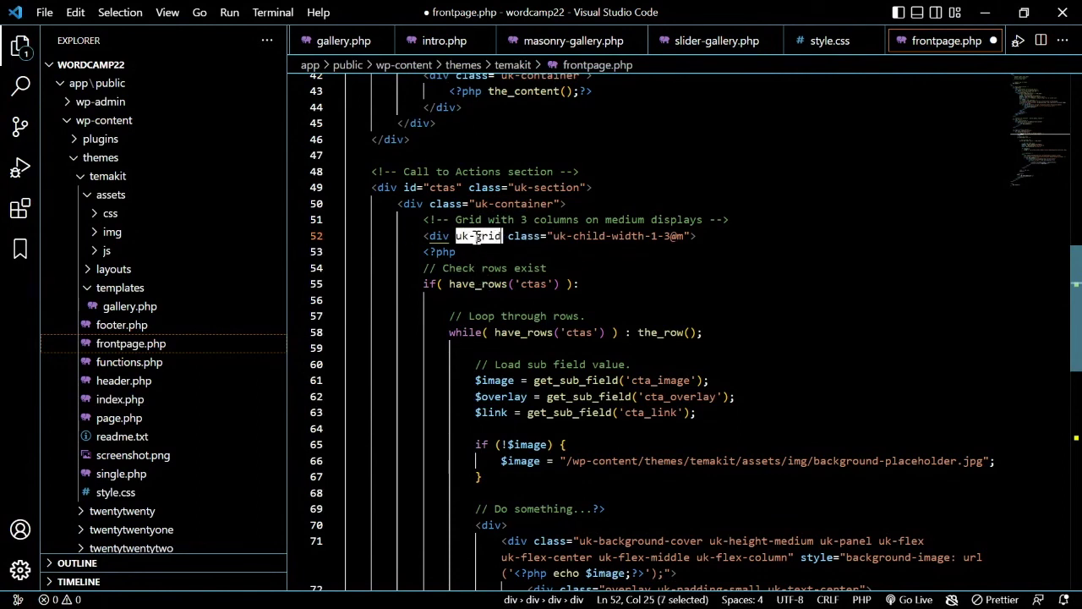
pyautogui.click(457, 251)
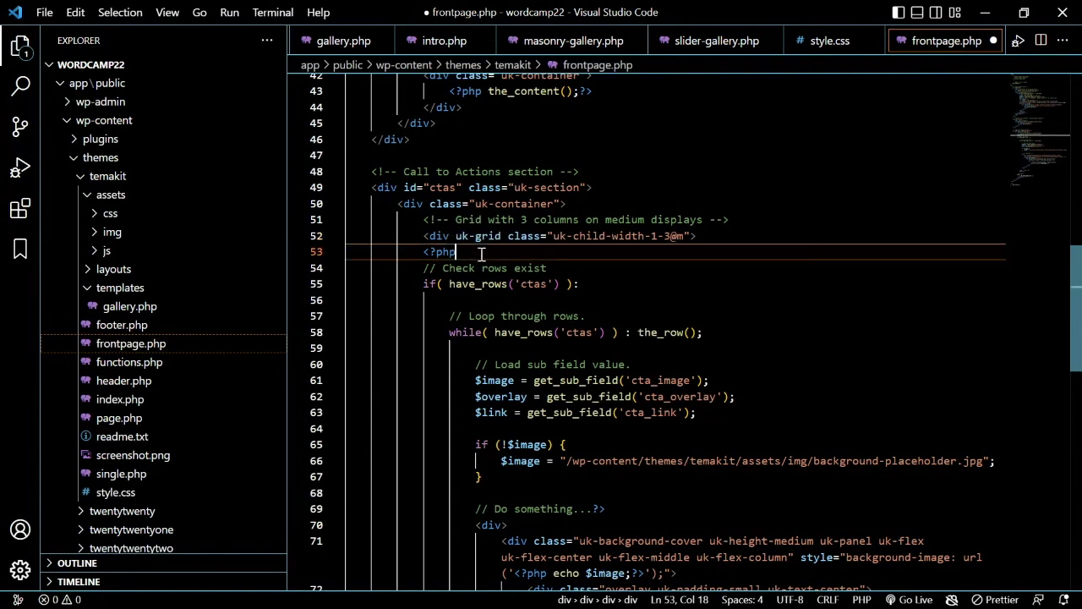
pyautogui.moveTo(456, 235); pyautogui.dragTo(503, 237)
pyautogui.click(630, 237)
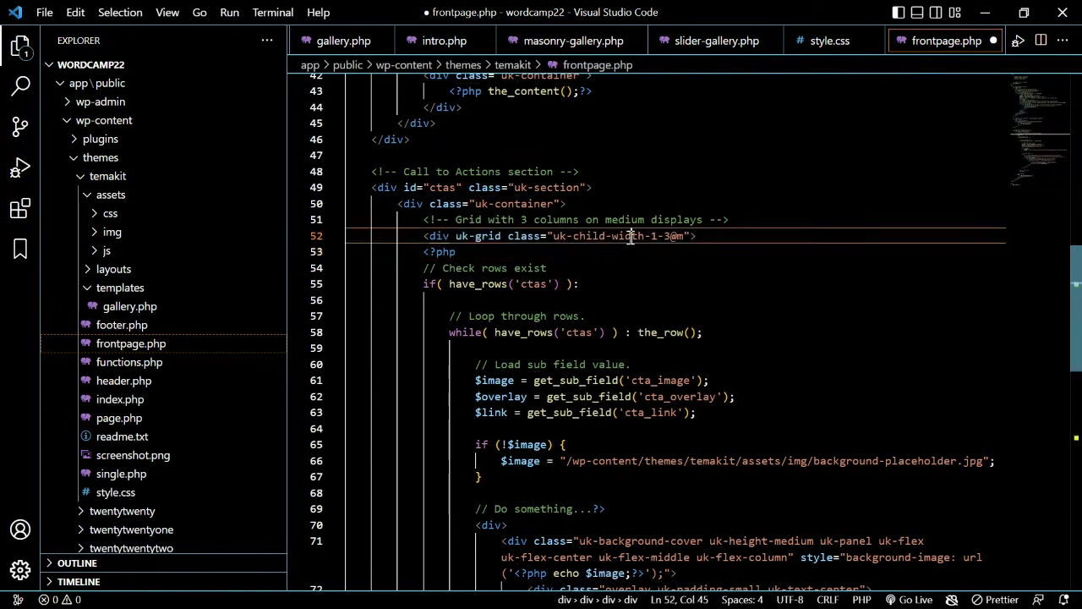
pyautogui.moveTo(553, 235); pyautogui.dragTo(686, 239)
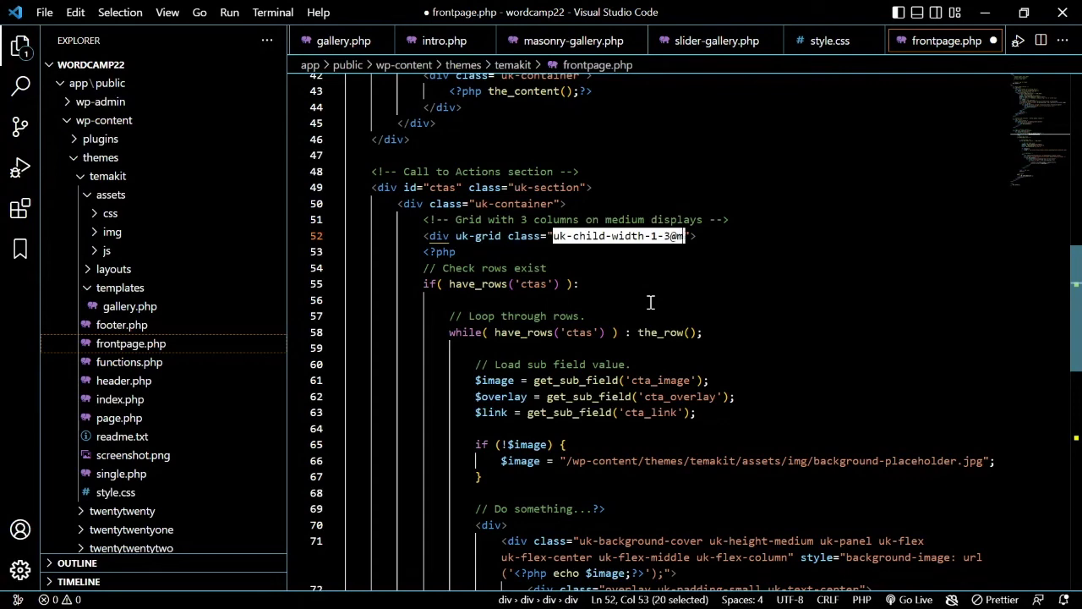
# Step: Examine the ctas repeater loop and its card markup in frontpage.php, and return to the Frontpage page's hero fields in the browser
pyautogui.scroll(-2, 651, 302)
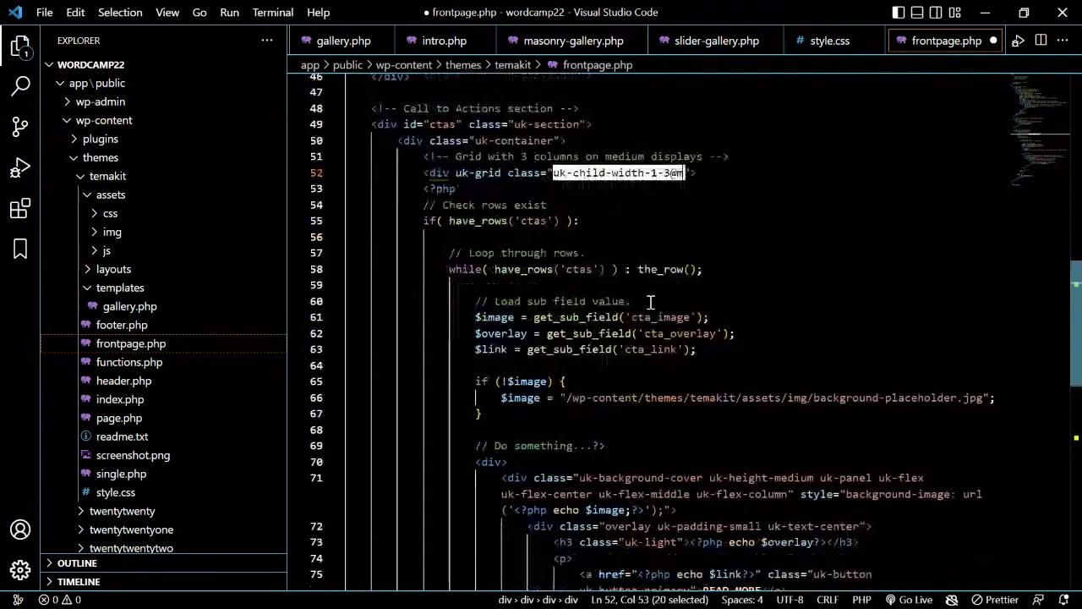
pyautogui.scroll(-2, 498, 401)
pyautogui.click(494, 397)
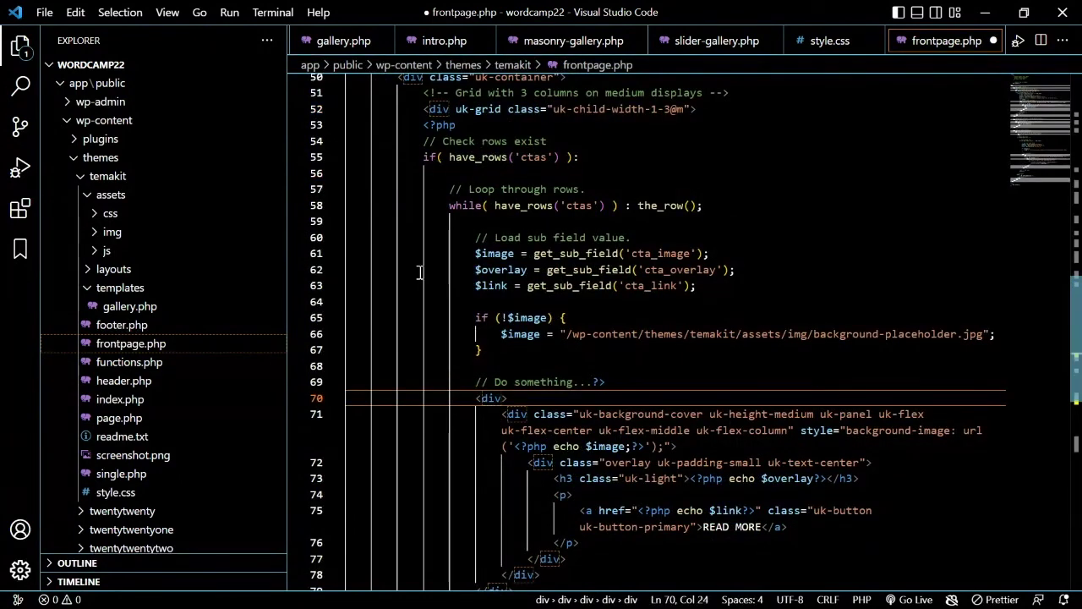
pyautogui.scroll(-4, 643, 205)
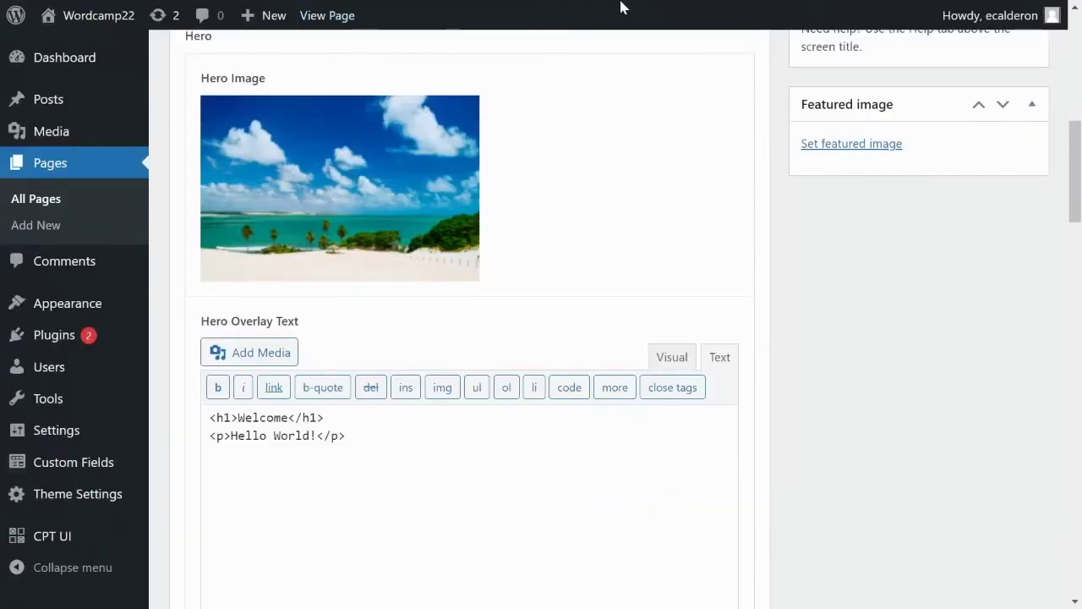
pyautogui.moveTo(625, 7)
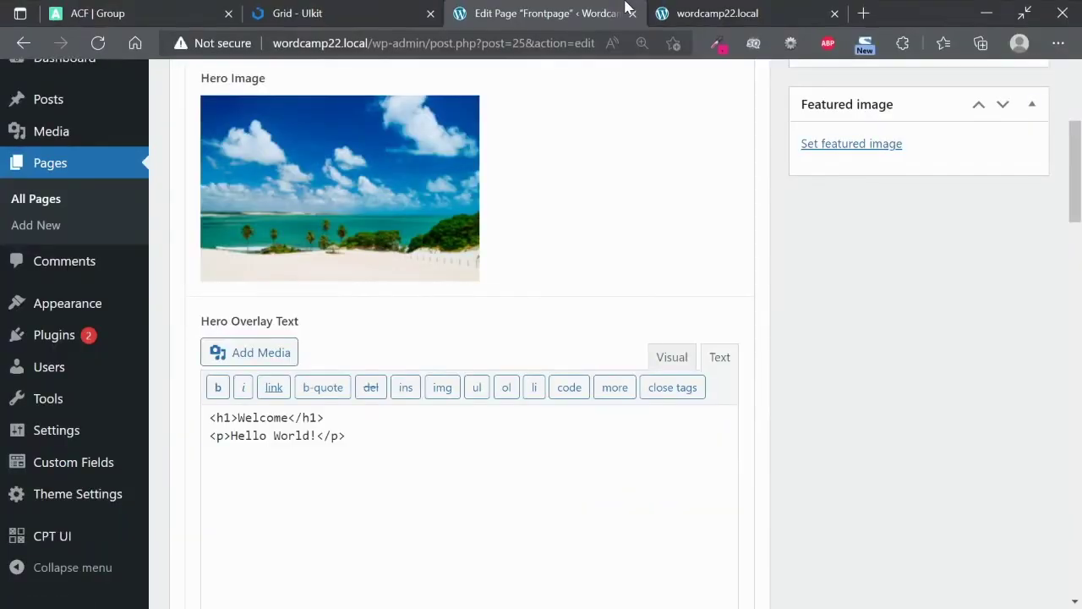